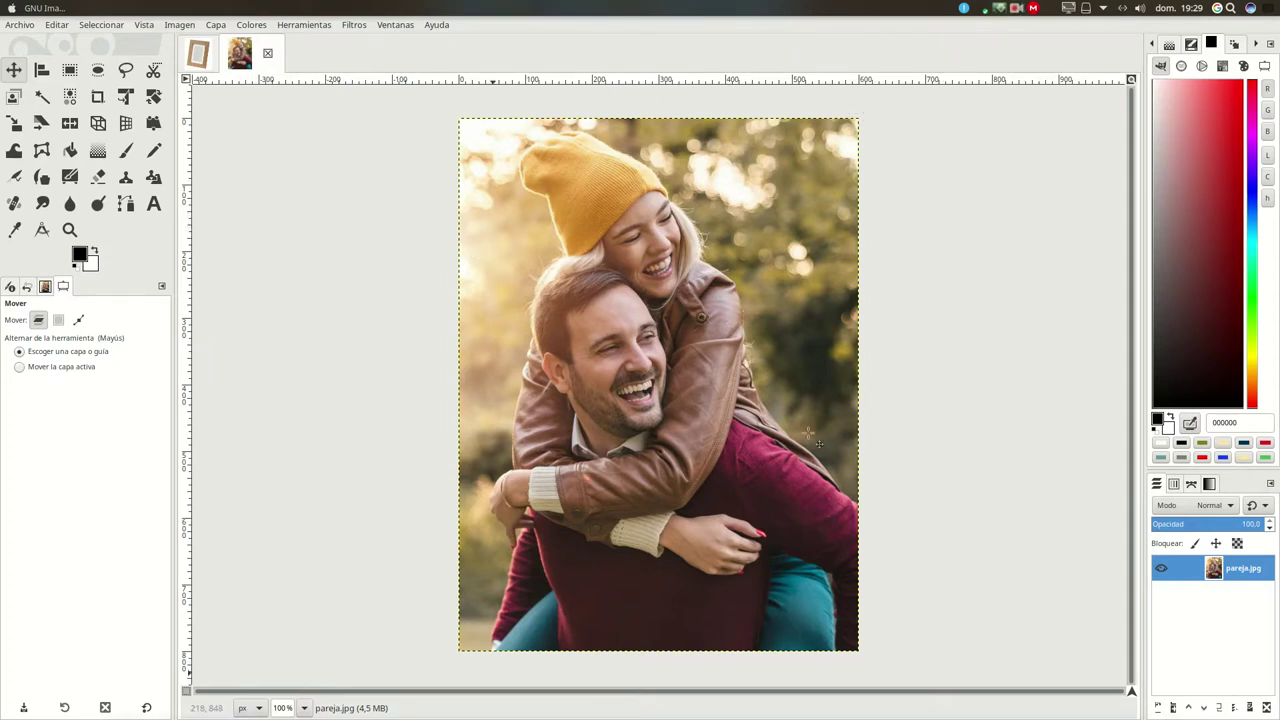
Compare the frame image marco.png with the couple photo pareja.jpg, ending on pareja.jpg.
{"action": "left_click", "coordinate": [199, 54]}
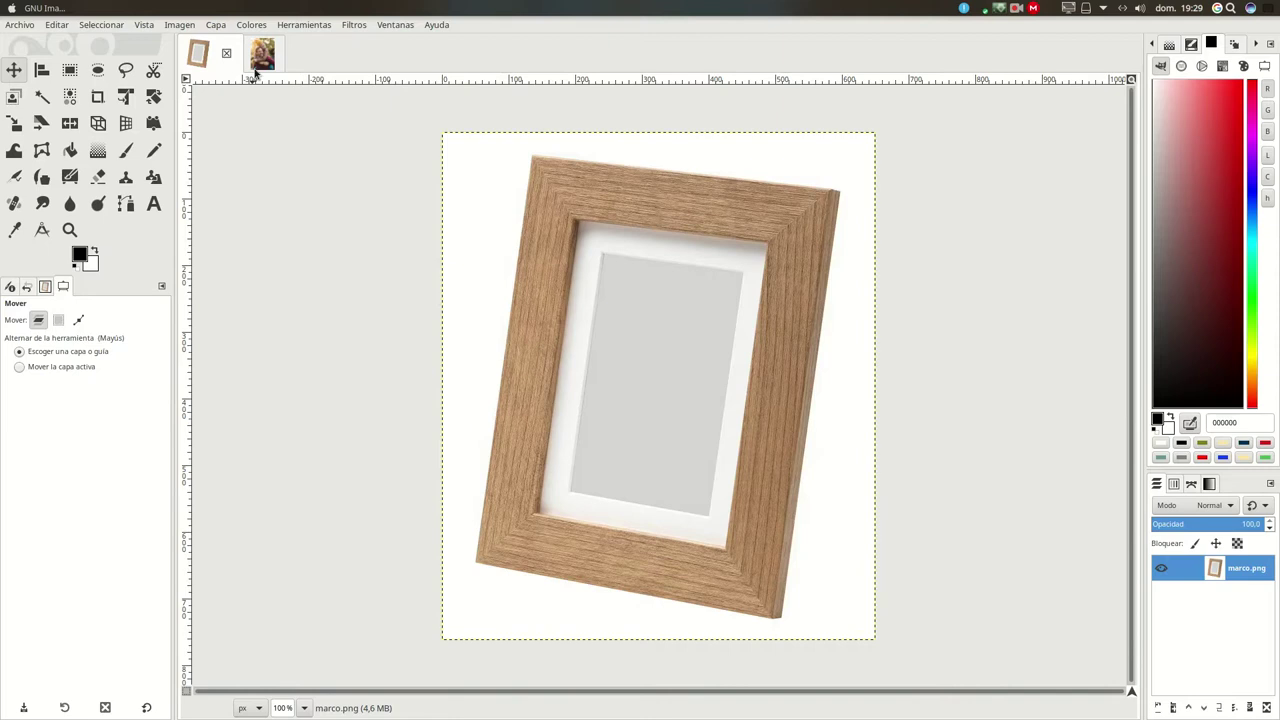
{"action": "left_click", "coordinate": [259, 55]}
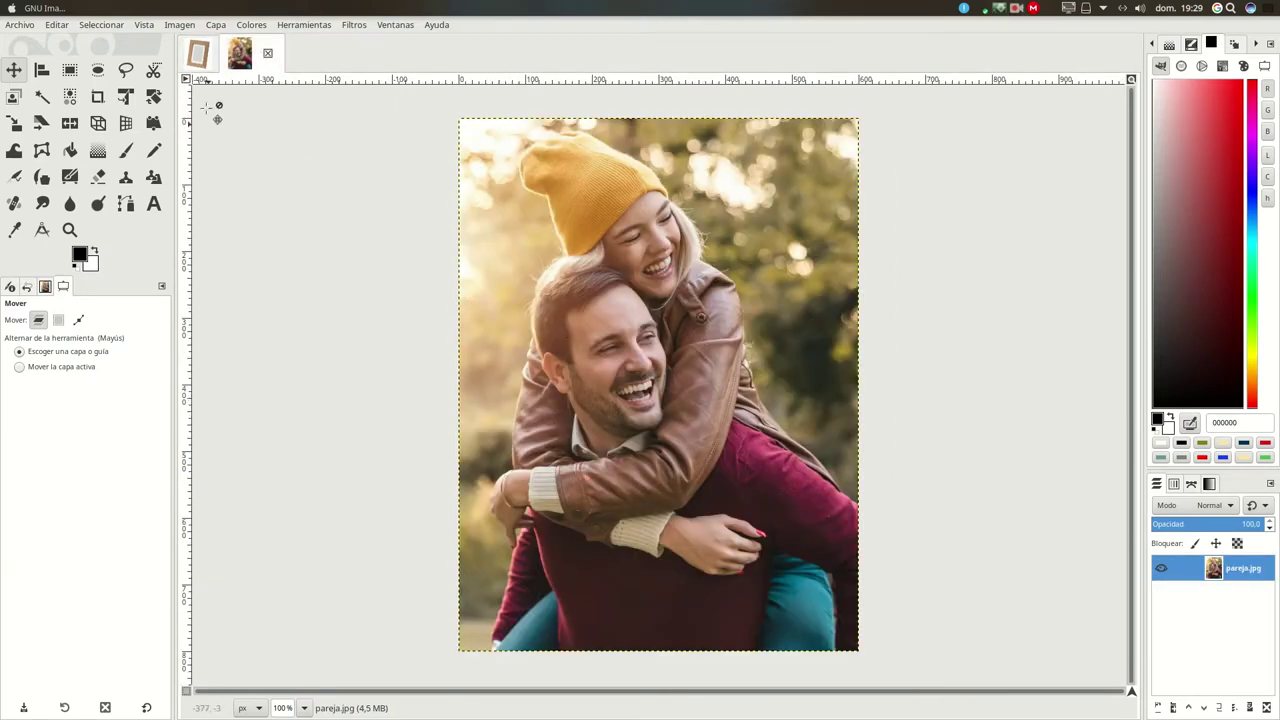
{"action": "left_click", "coordinate": [199, 57]}
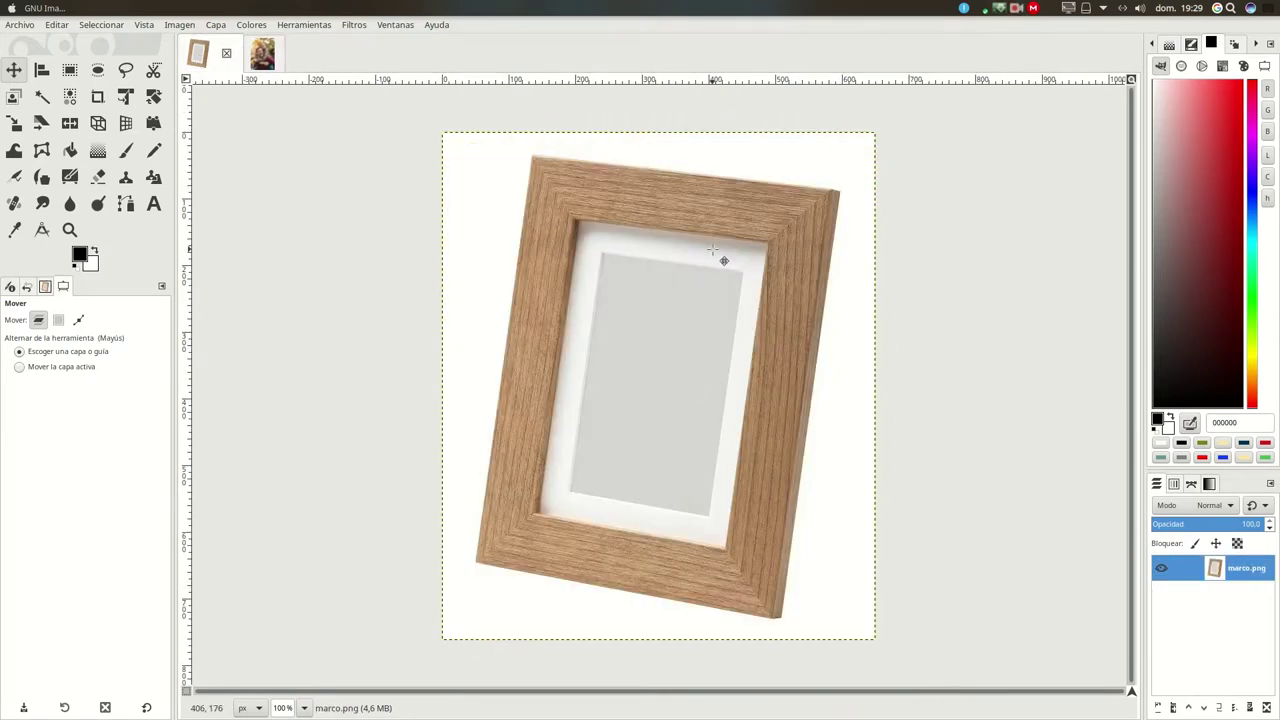
{"action": "left_click", "coordinate": [272, 60]}
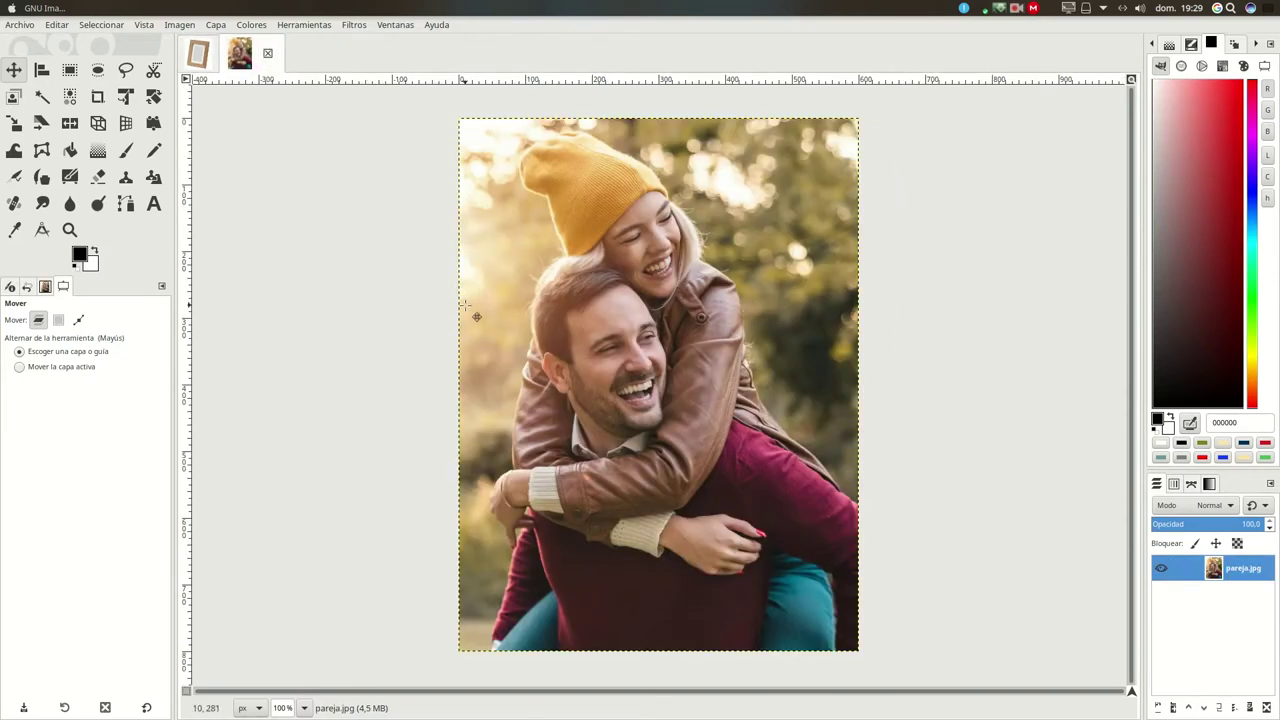
{"action": "left_click", "coordinate": [101, 24]}
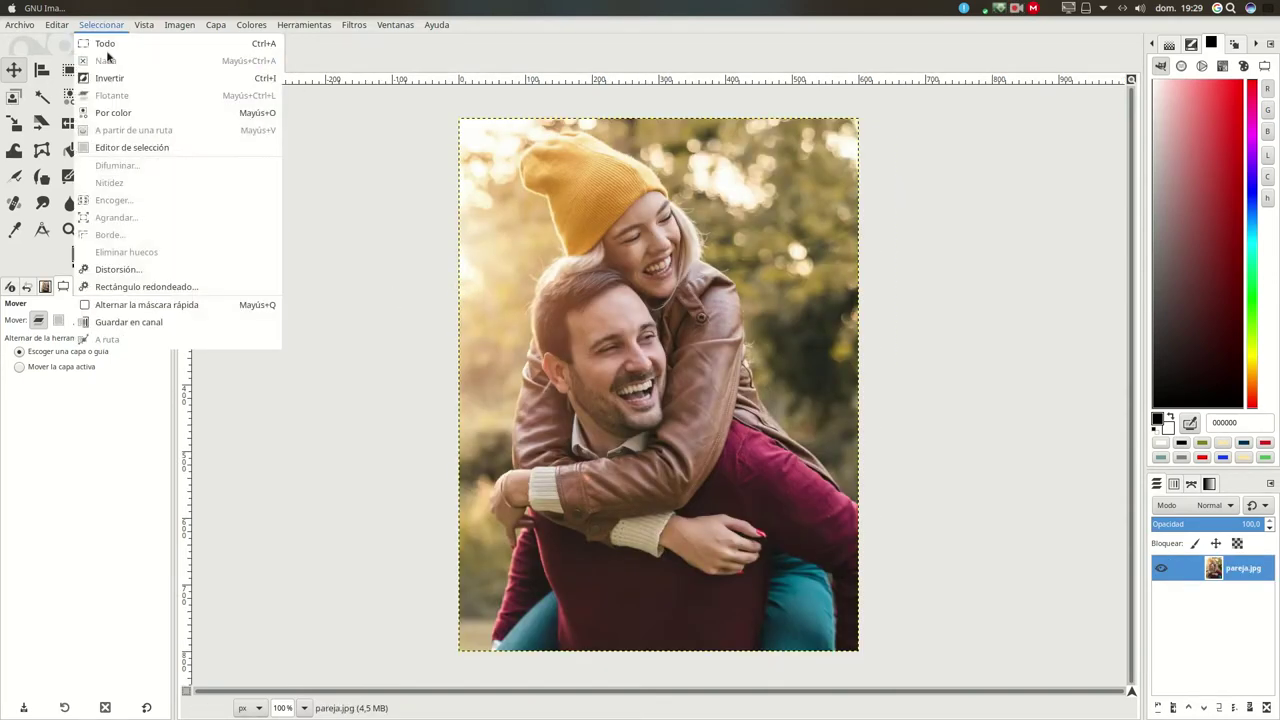
Copy all of pareja.jpg and paste it into marco.png as a new layer.
{"action": "left_click", "coordinate": [111, 44]}
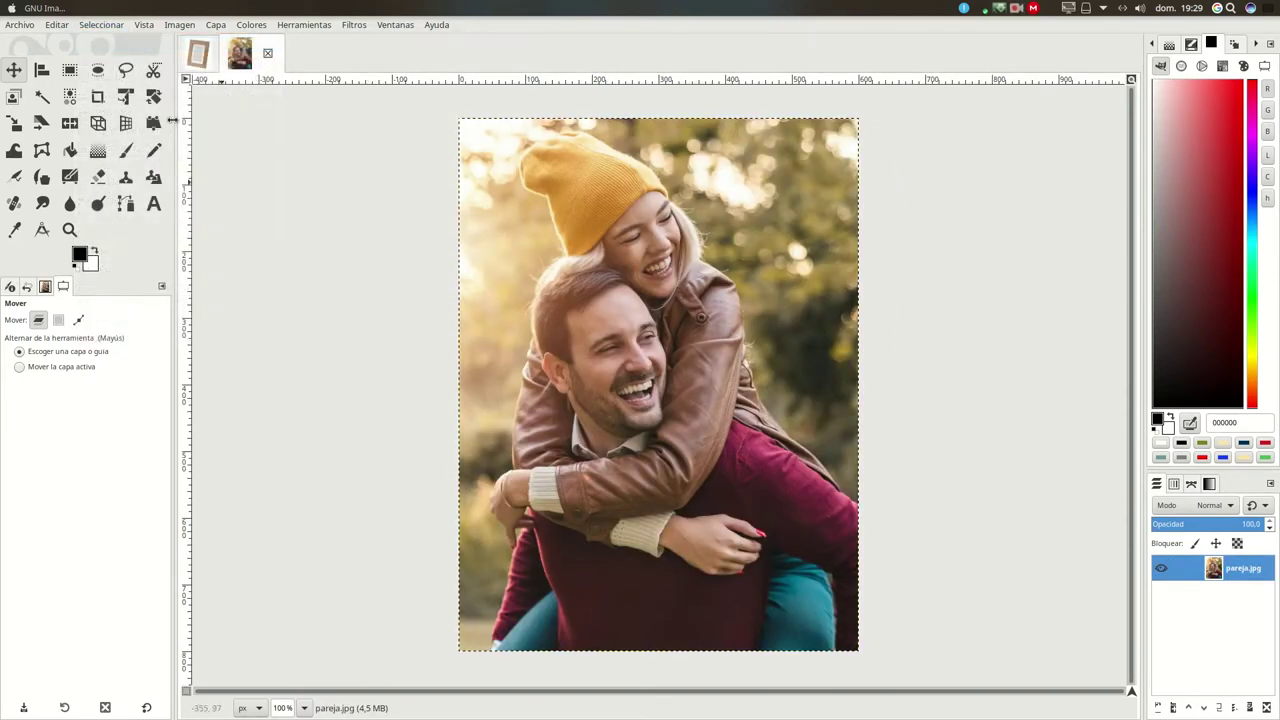
{"action": "left_click", "coordinate": [57, 24]}
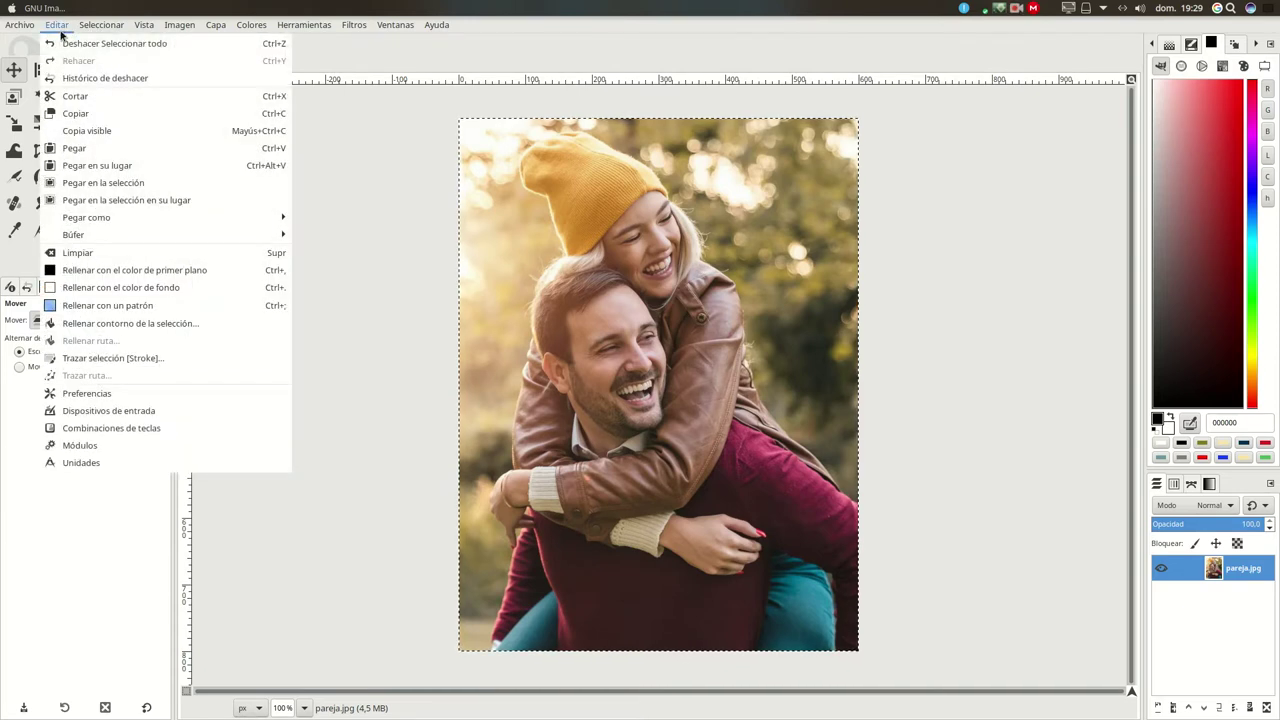
{"action": "left_click", "coordinate": [145, 113]}
{"action": "left_click", "coordinate": [197, 53]}
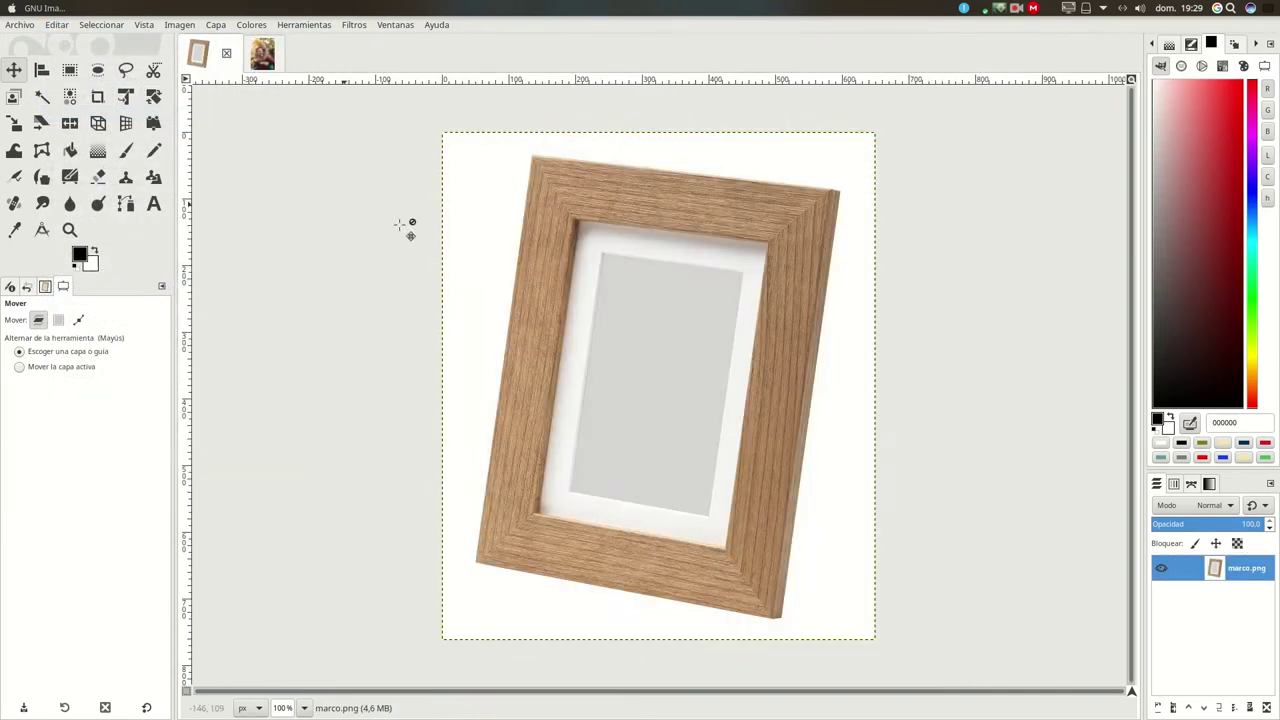
{"action": "left_click", "coordinate": [57, 26]}
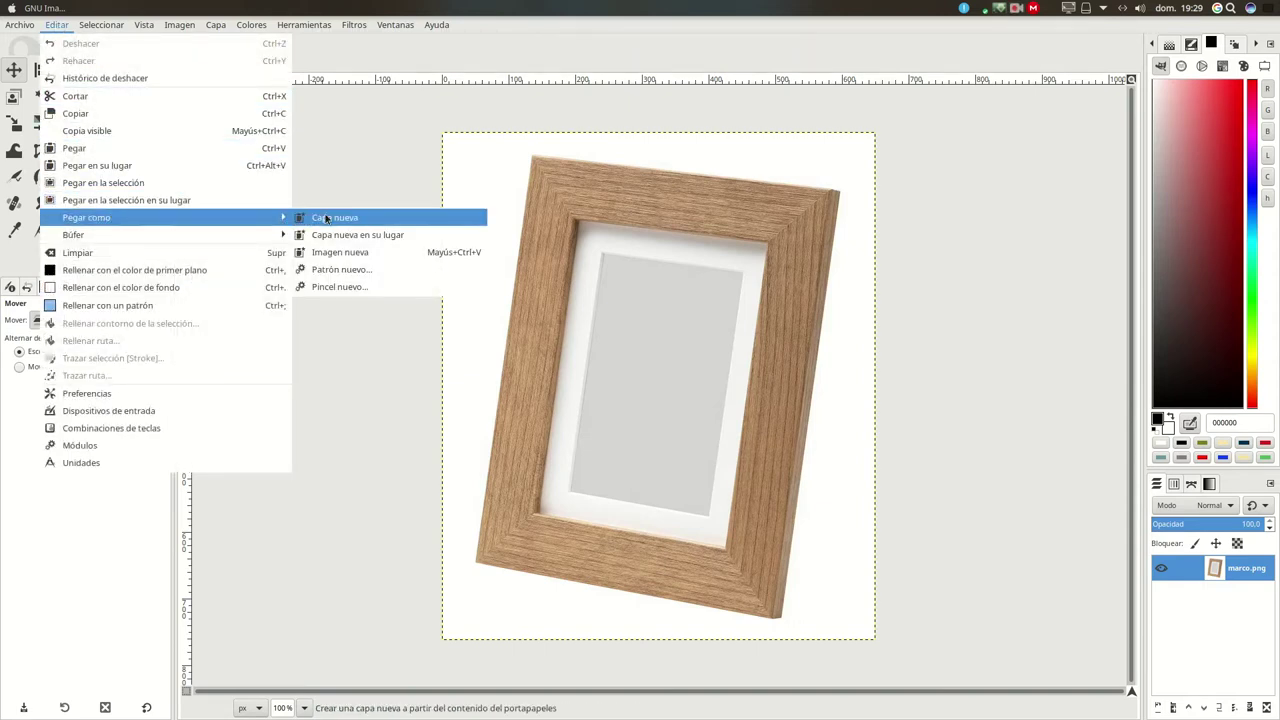
{"action": "mouse_move", "coordinate": [86, 217]}
{"action": "left_click", "coordinate": [330, 217]}
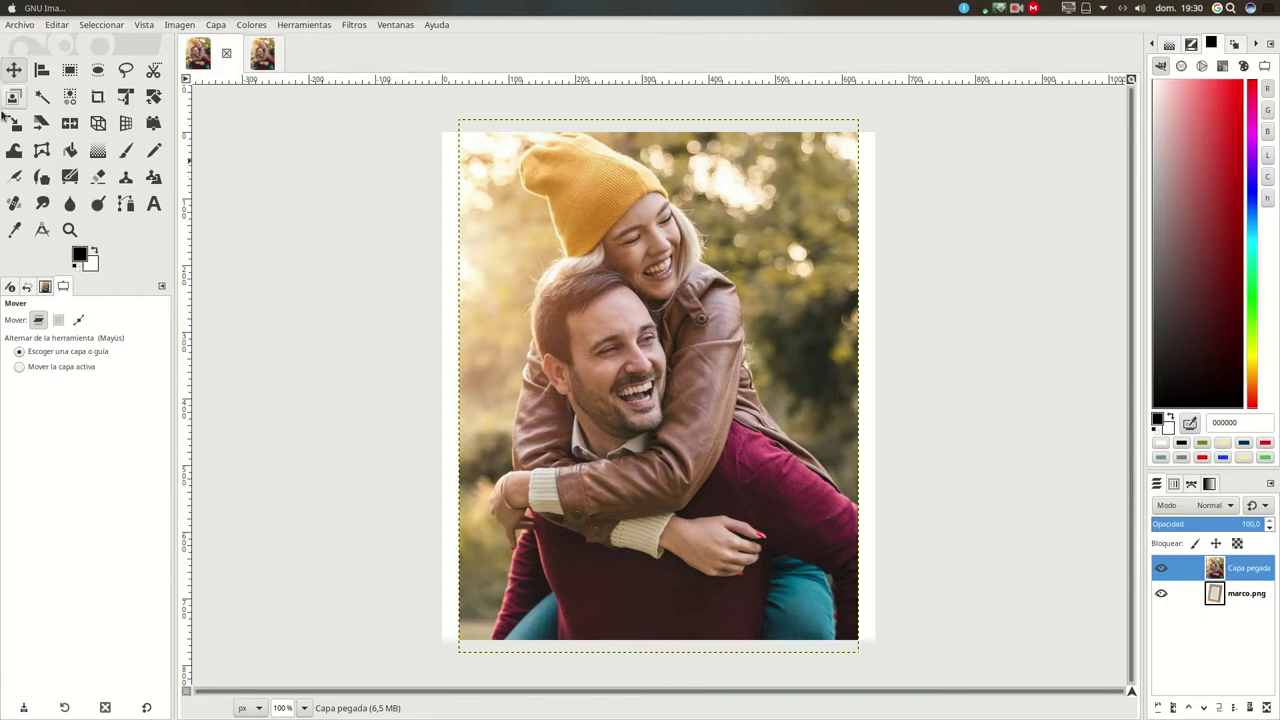
Scale the pasted couple photo layer down to 312×416 pixels.
{"action": "left_click", "coordinate": [14, 122]}
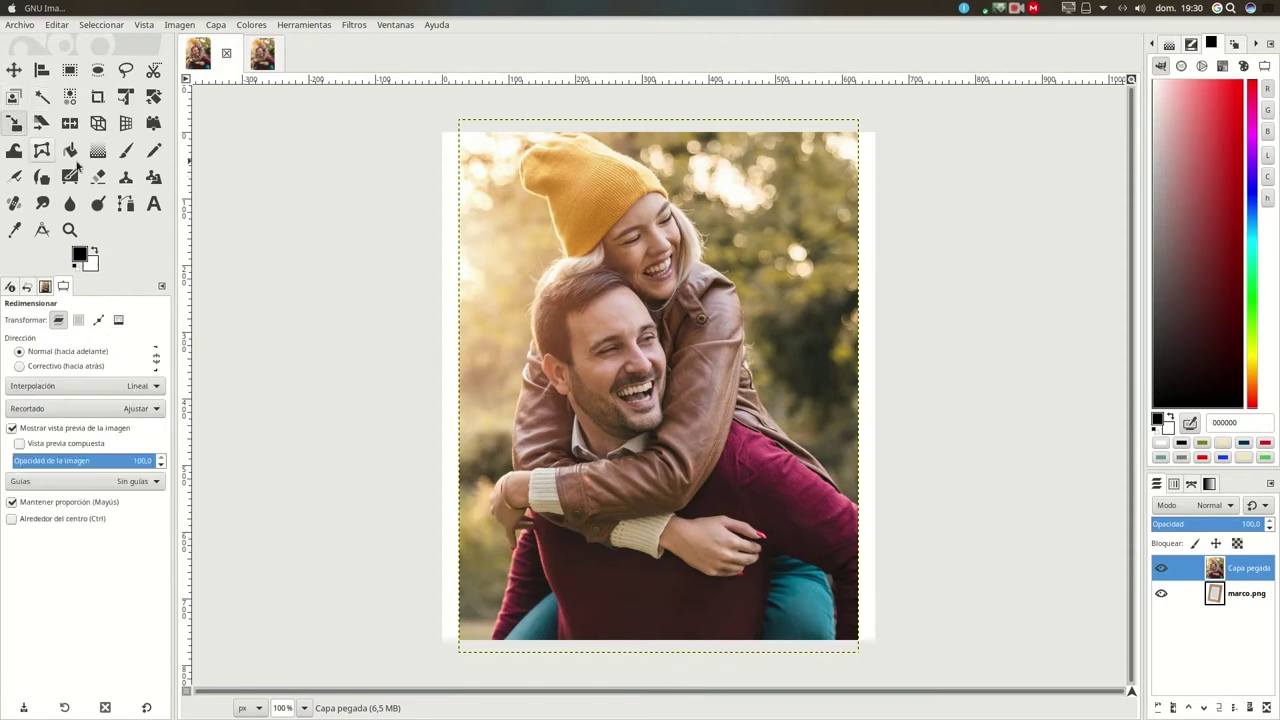
{"action": "left_click", "coordinate": [568, 208]}
{"action": "left_click_drag", "start_coordinate": [514, 144], "coordinate": [703, 399]}
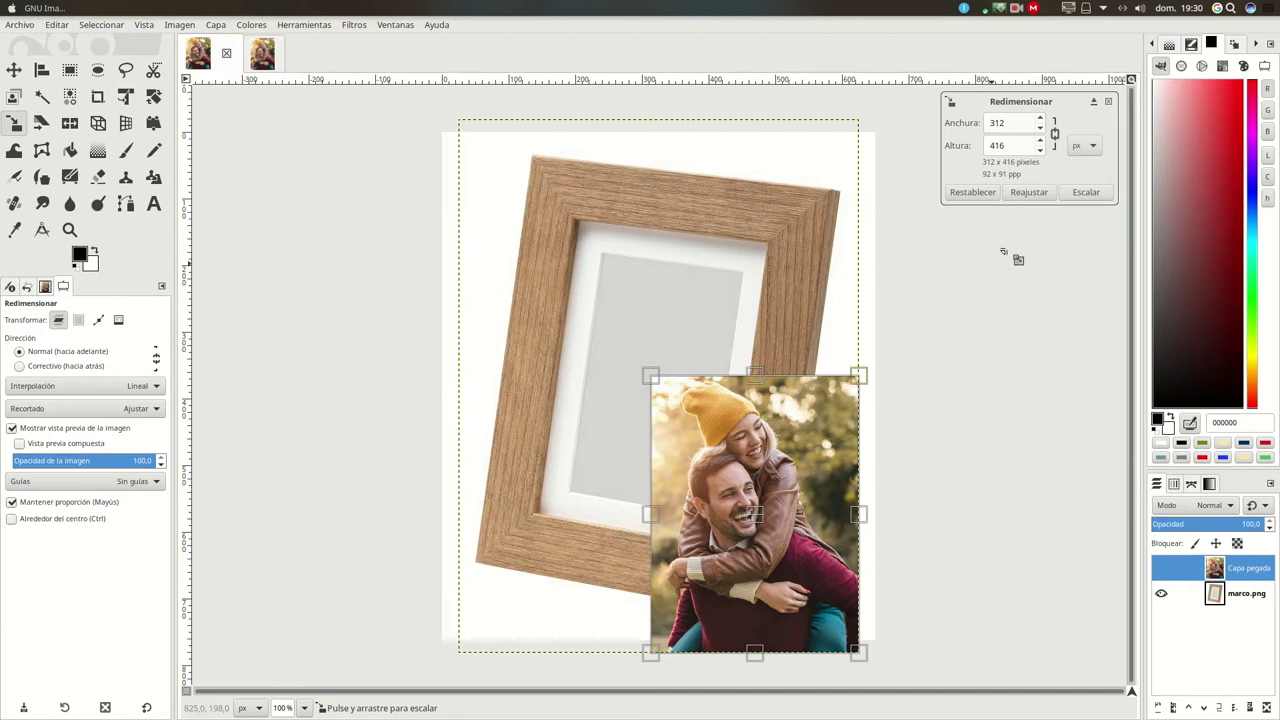
{"action": "left_click", "coordinate": [1087, 193]}
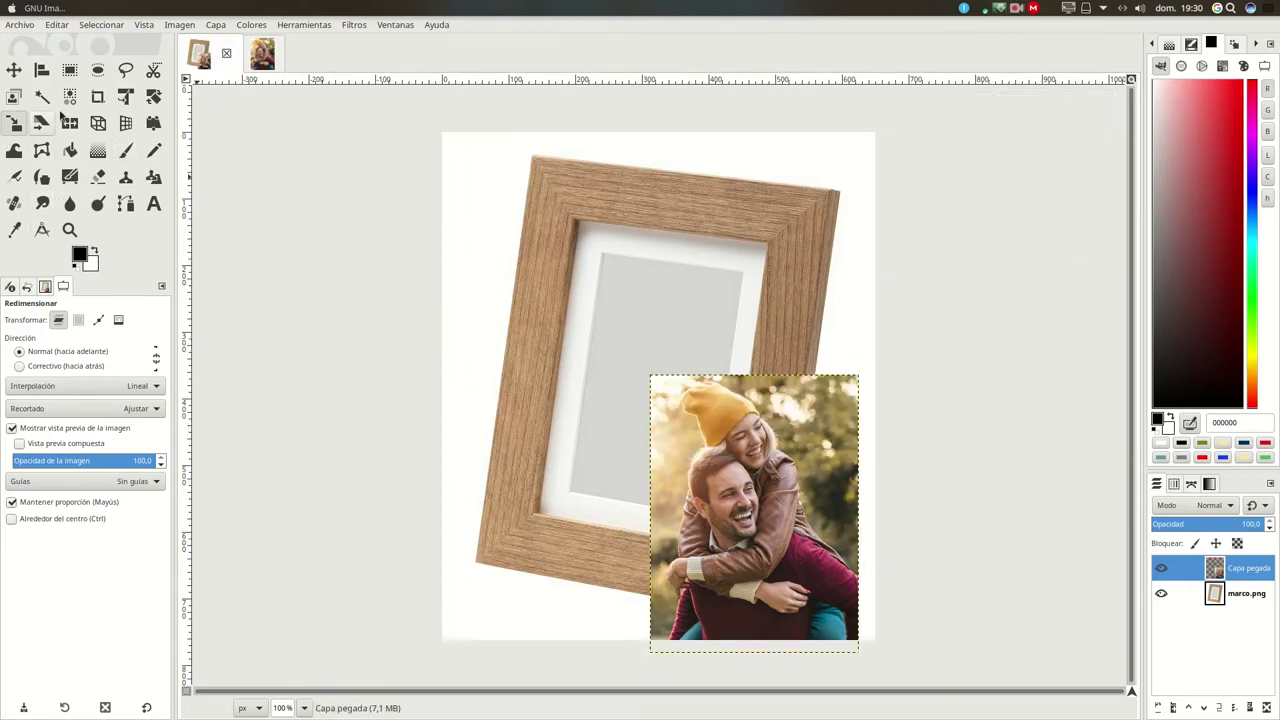
Move the scaled photo over the wooden frame's opening.
{"action": "left_click", "coordinate": [14, 69]}
{"action": "left_click_drag", "start_coordinate": [731, 509], "coordinate": [600, 300]}
{"action": "key", "text": "ctrl+z"}
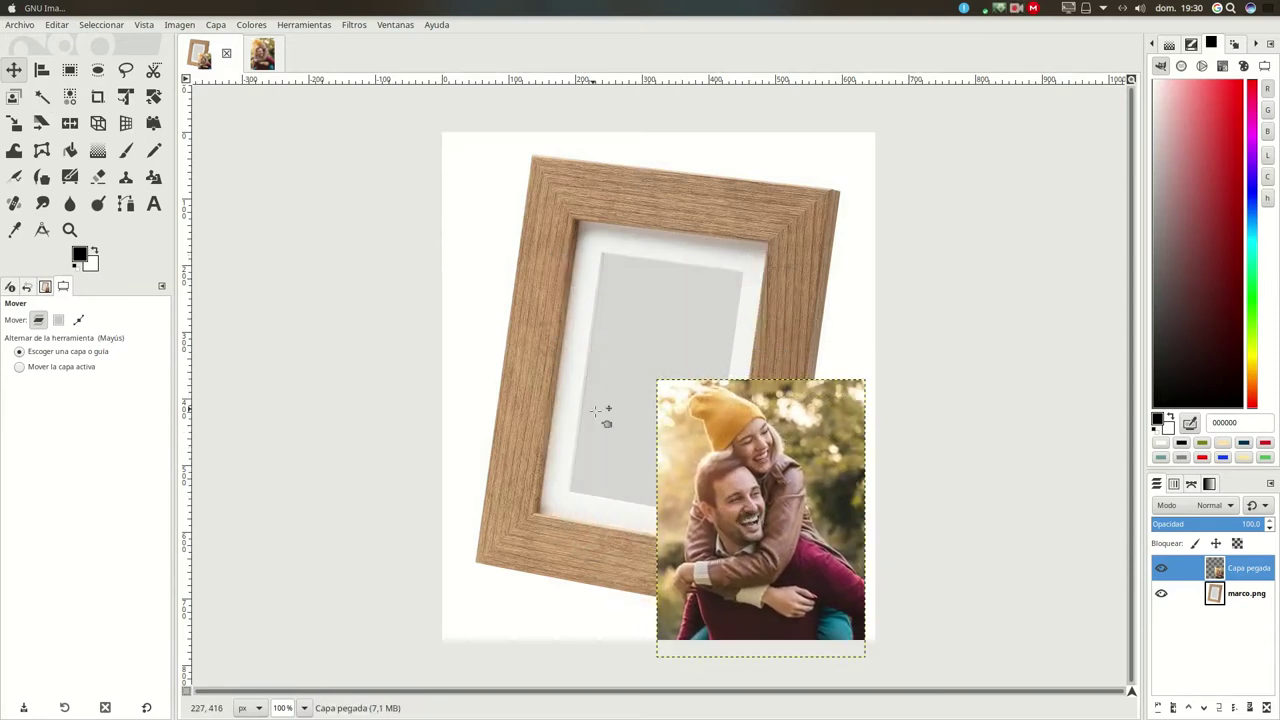
{"action": "mouse_move", "coordinate": [814, 498]}
{"action": "left_mouse_down"}
{"action": "mouse_move", "coordinate": [687, 348]}
{"action": "mouse_move", "coordinate": [698, 357]}
{"action": "mouse_move", "coordinate": [672, 378]}
{"action": "left_mouse_up"}
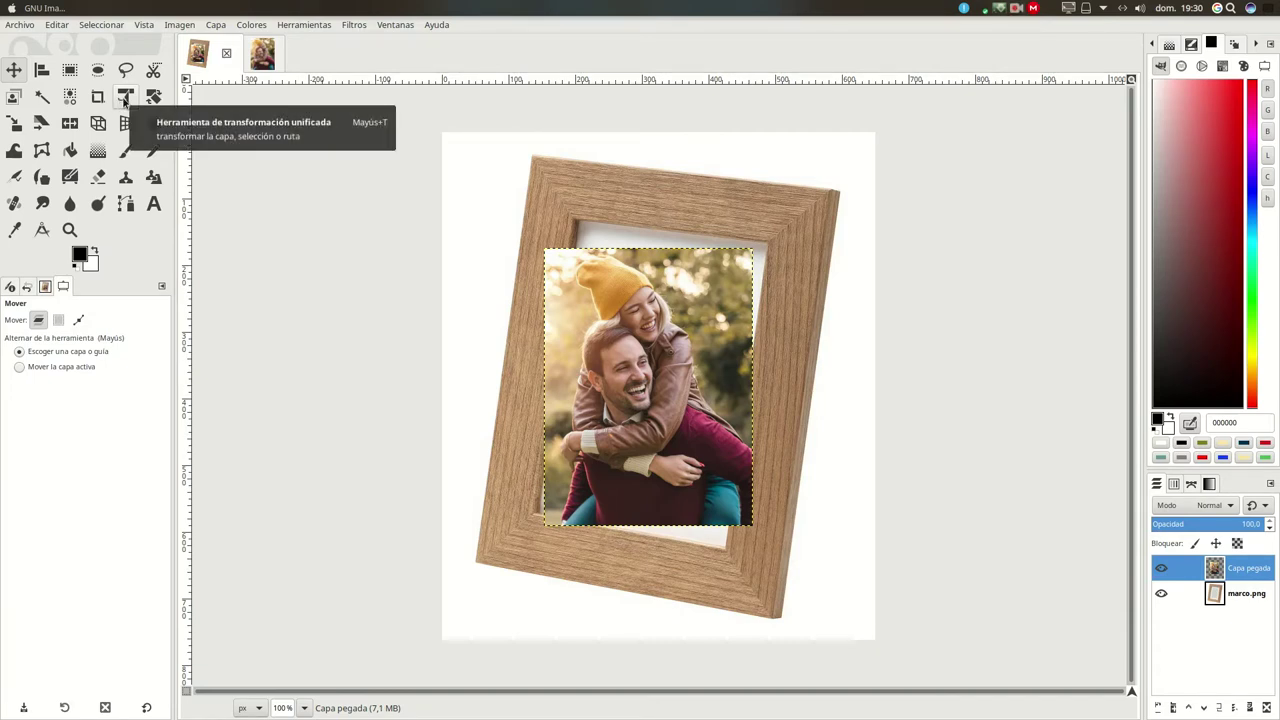
Warp the photo's four corners with Unified Transform to fit the frame's tilted opening.
{"action": "left_click", "coordinate": [124, 98]}
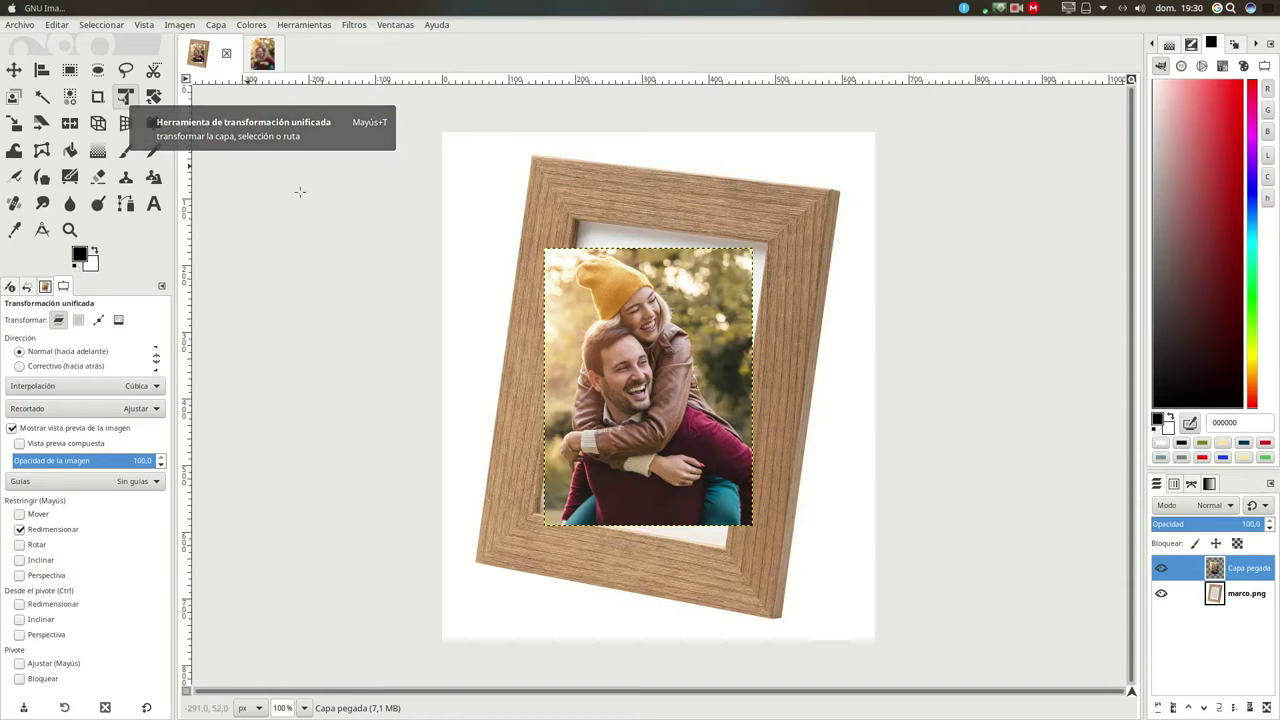
{"action": "left_click", "coordinate": [669, 375]}
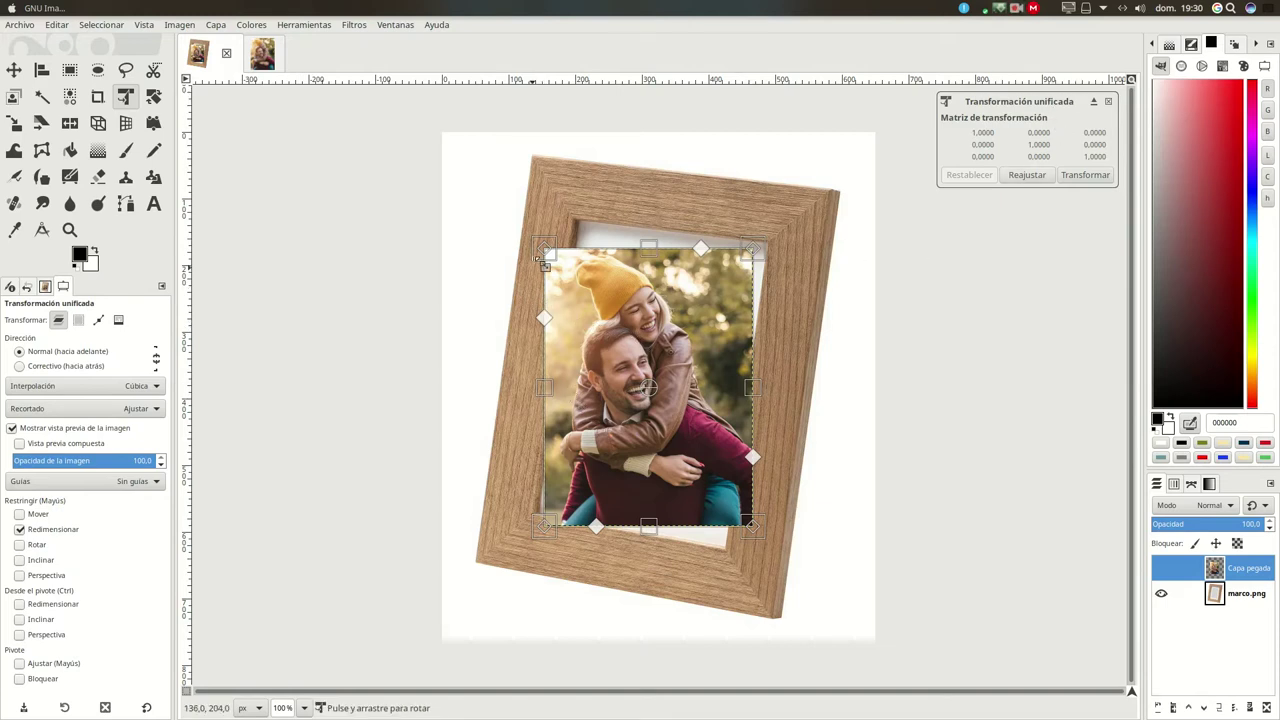
{"action": "left_click_drag", "start_coordinate": [548, 252], "coordinate": [600, 254]}
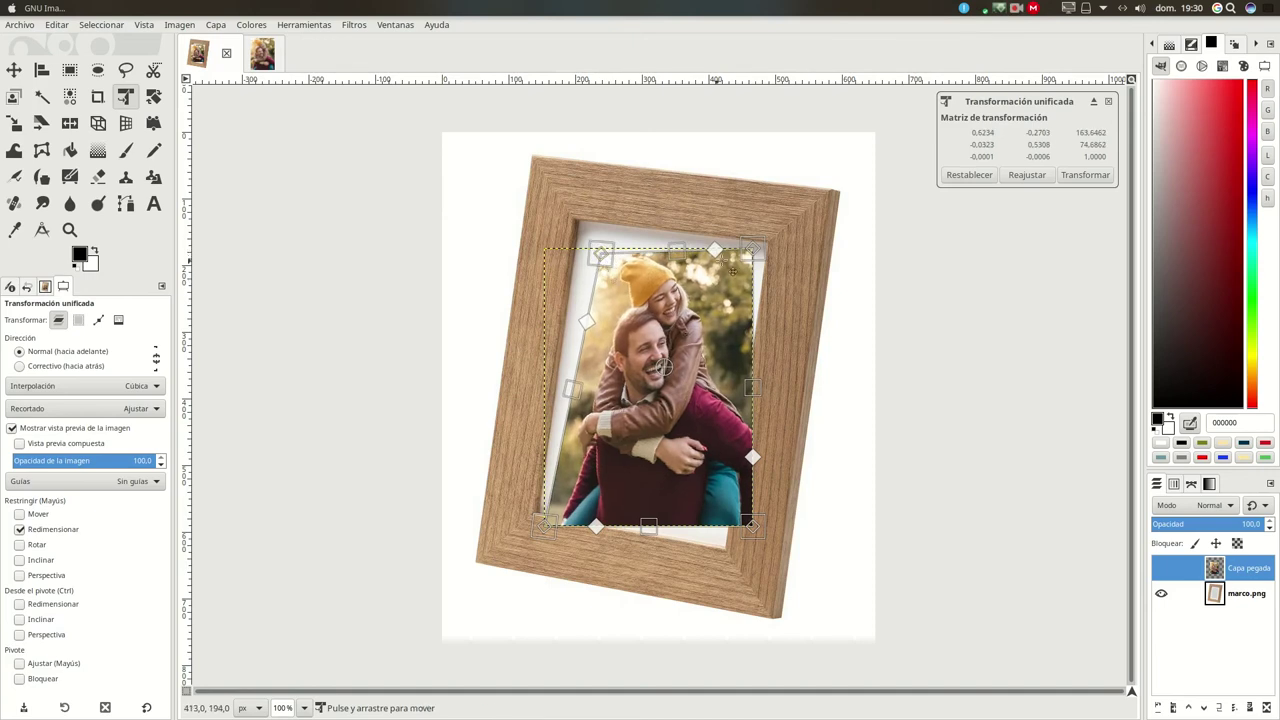
{"action": "left_click_drag", "start_coordinate": [753, 254], "coordinate": [741, 278]}
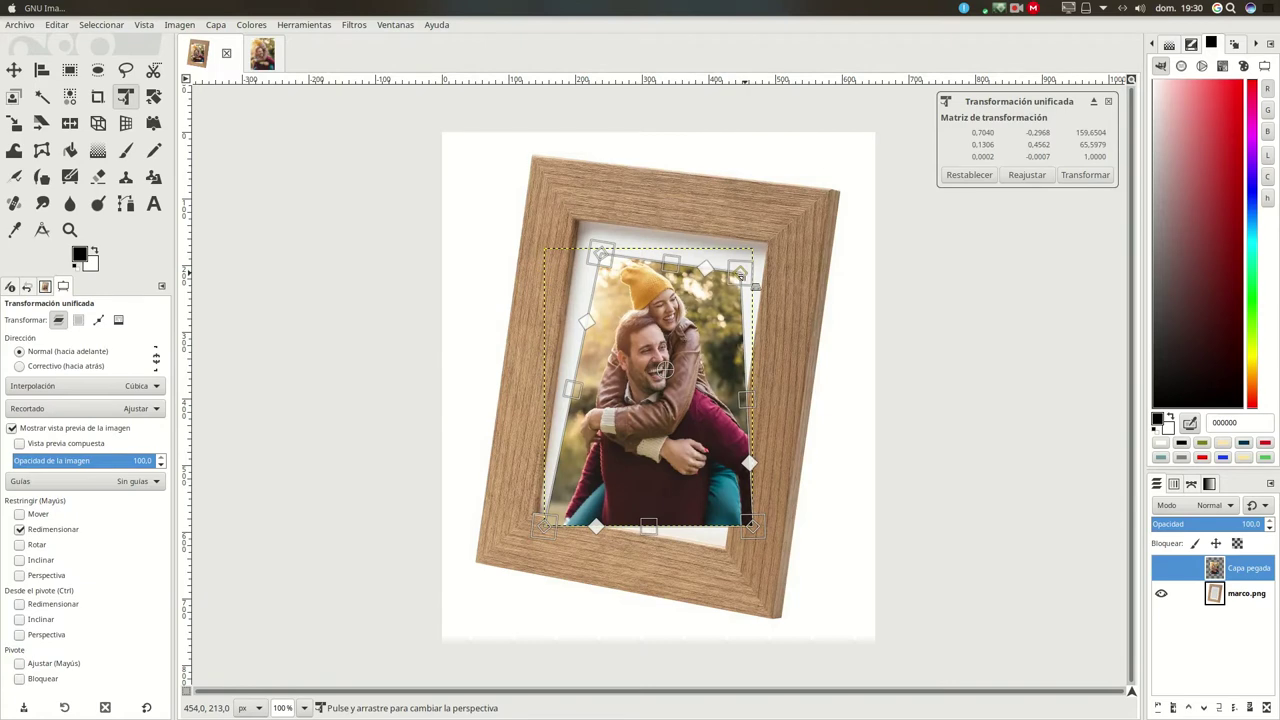
{"action": "left_click_drag", "start_coordinate": [550, 524], "coordinate": [572, 490]}
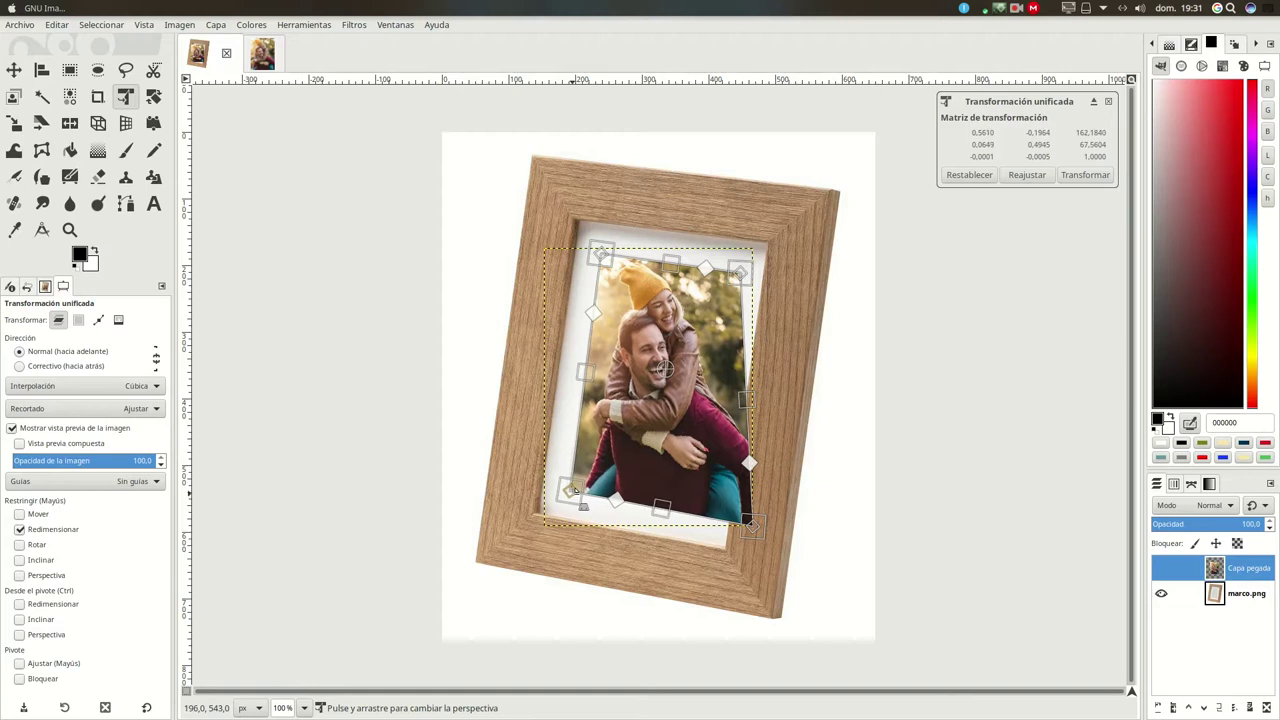
{"action": "left_click_drag", "start_coordinate": [731, 521], "coordinate": [707, 512]}
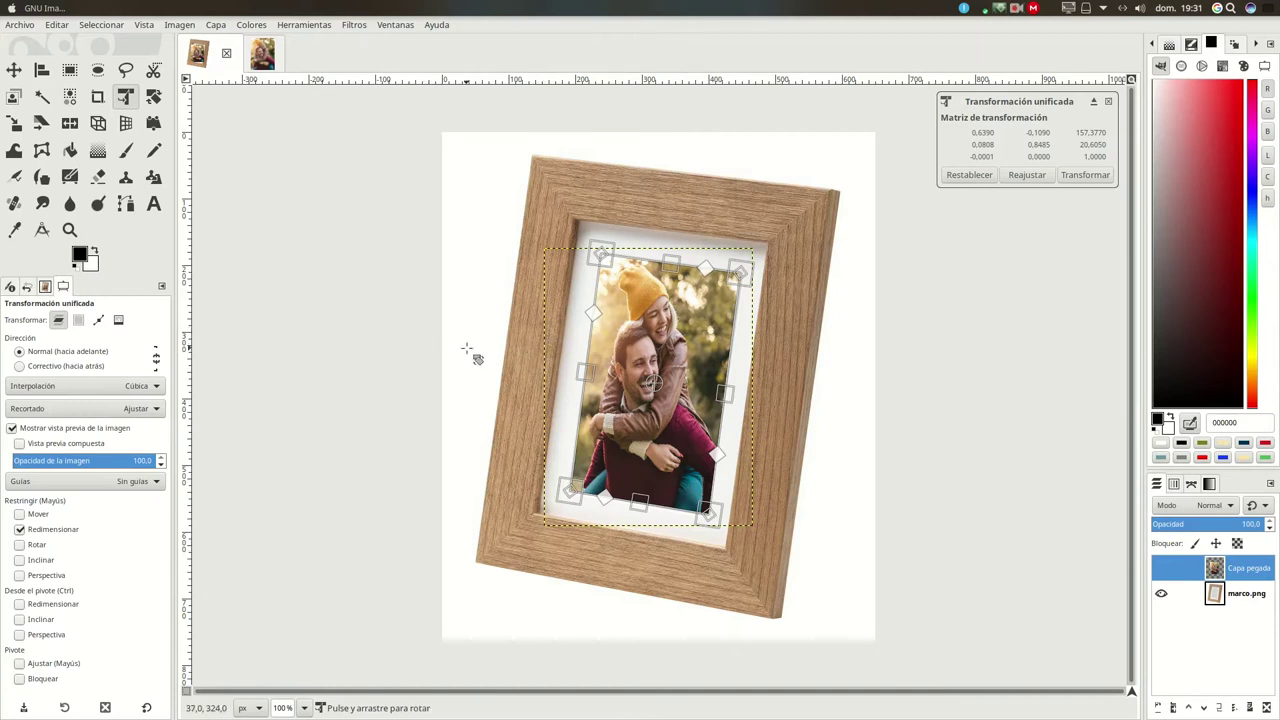
{"action": "left_click", "coordinate": [1086, 175]}
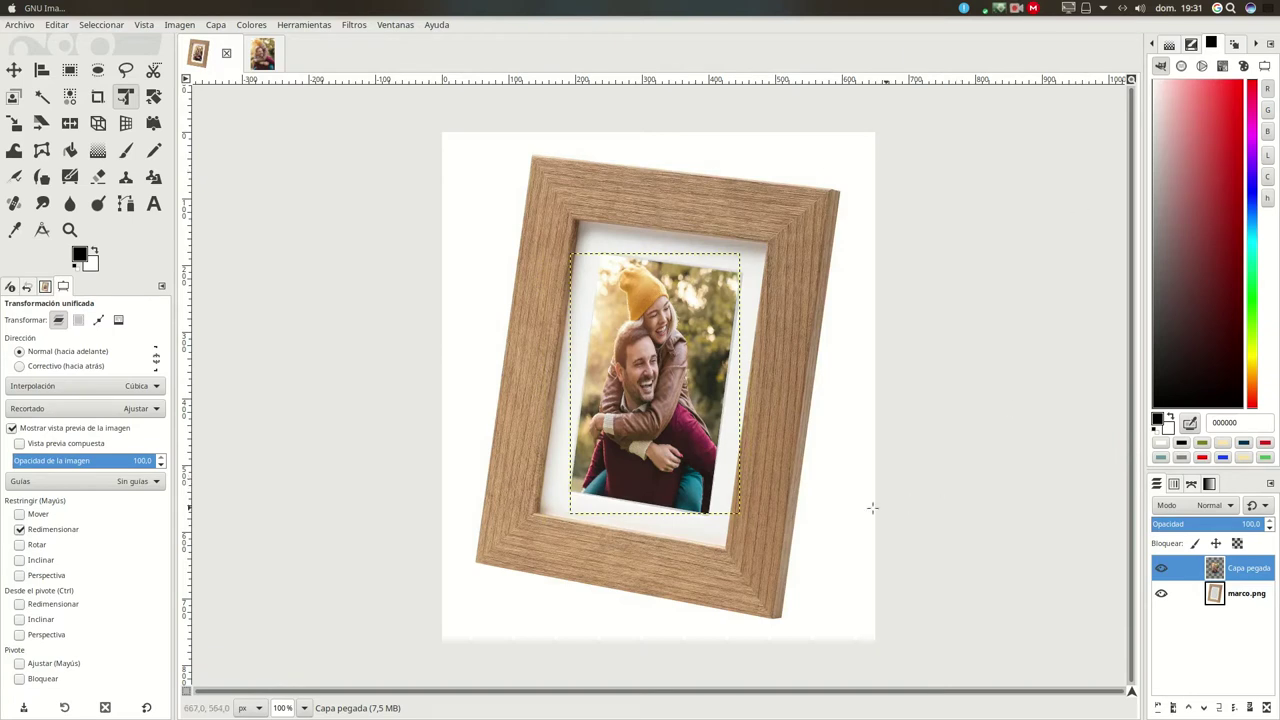
Make the marco.png frame layer active and choose the Text tool.
{"action": "left_click", "coordinate": [1226, 597]}
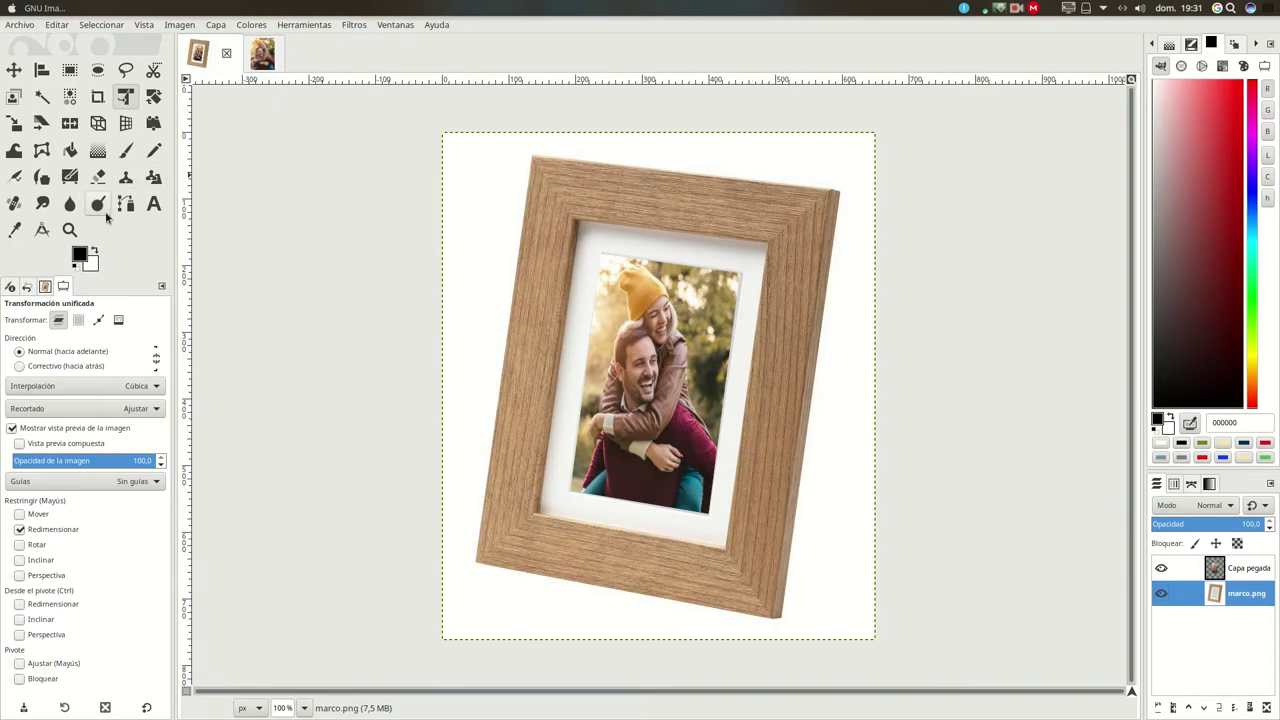
{"action": "left_click", "coordinate": [155, 206]}
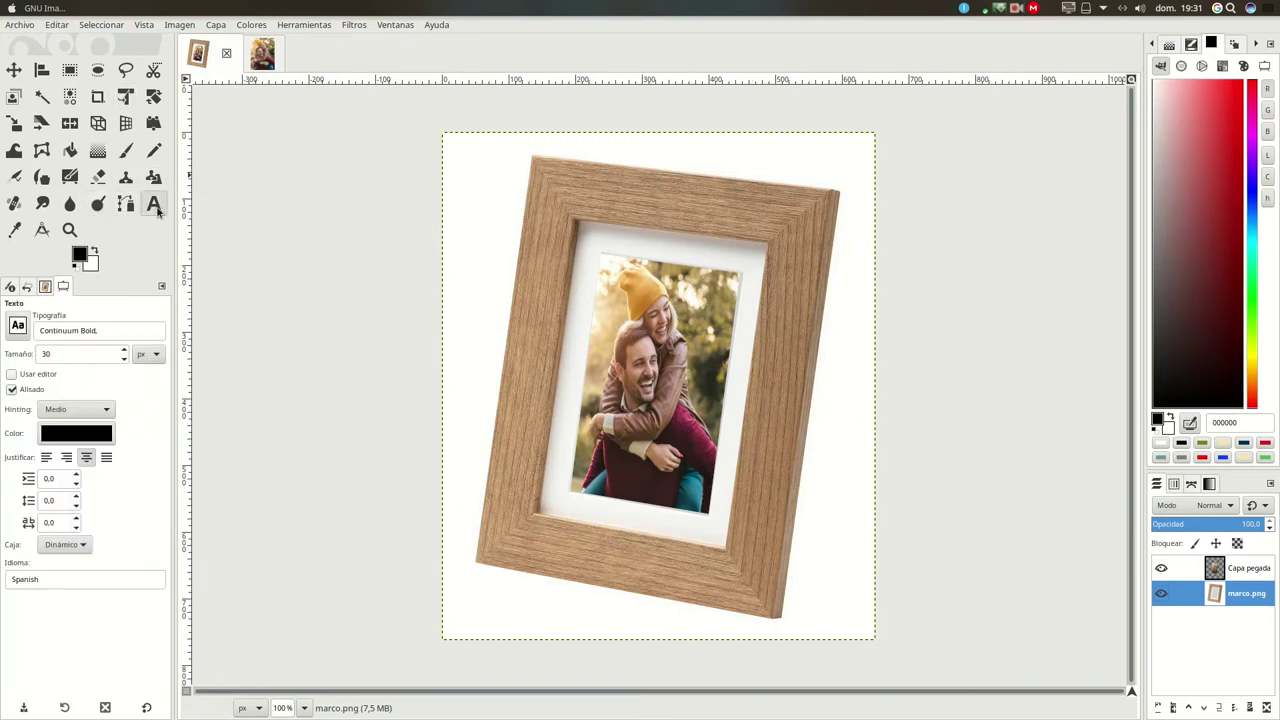
Type the name label on the frame's bottom edge and enlarge it from 30 to 46 px.
{"action": "left_click", "coordinate": [528, 544]}
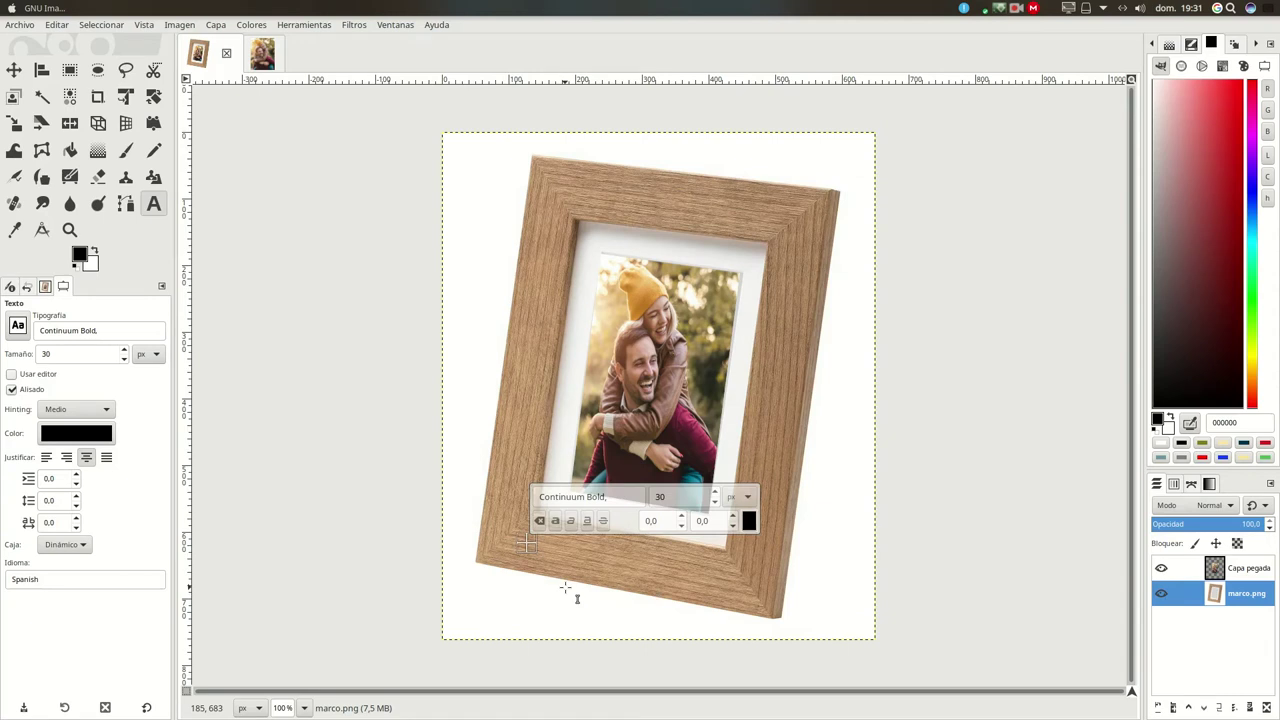
{"action": "type", "text": "Diego"}
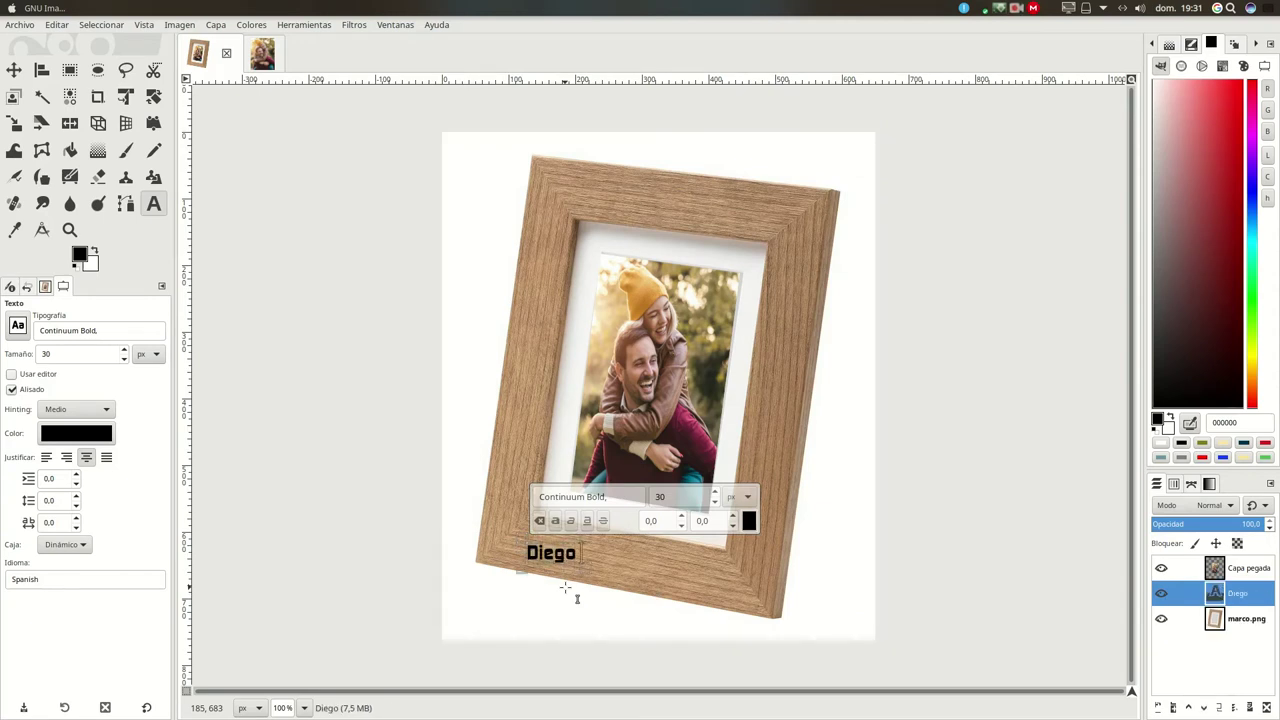
{"action": "type", "text": " Carreño"}
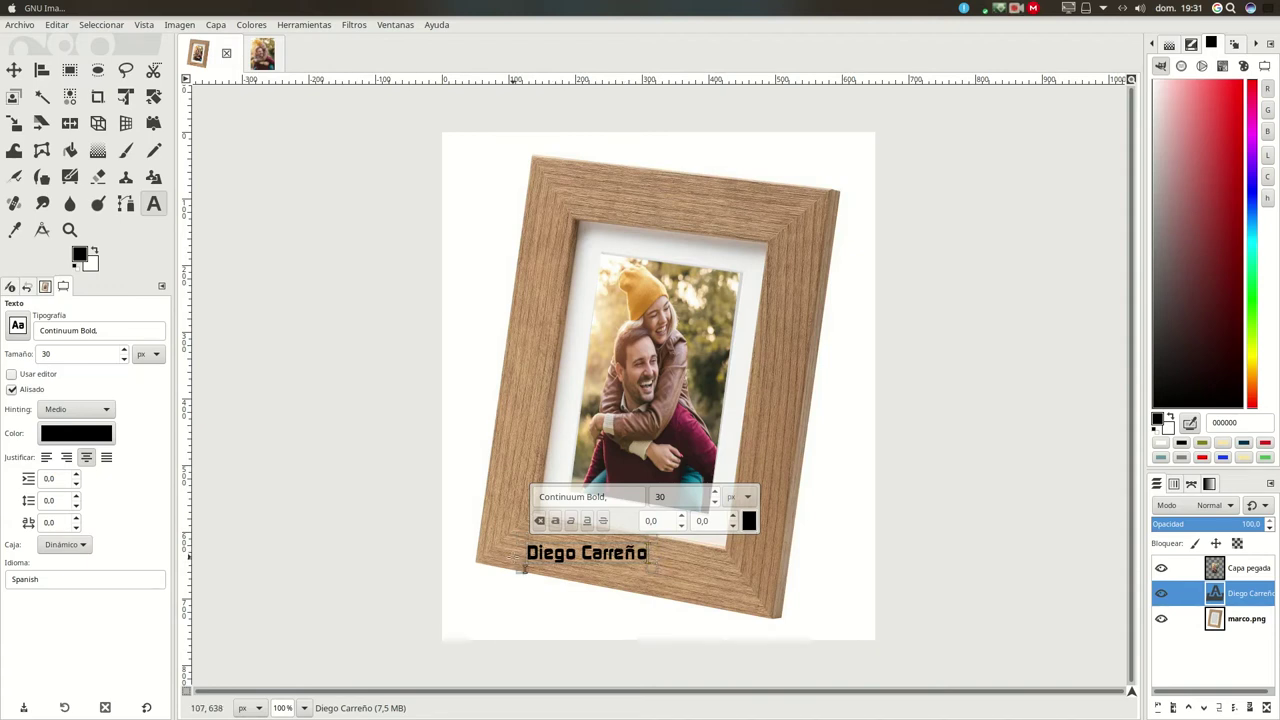
{"action": "left_click_drag", "start_coordinate": [650, 558], "coordinate": [521, 560]}
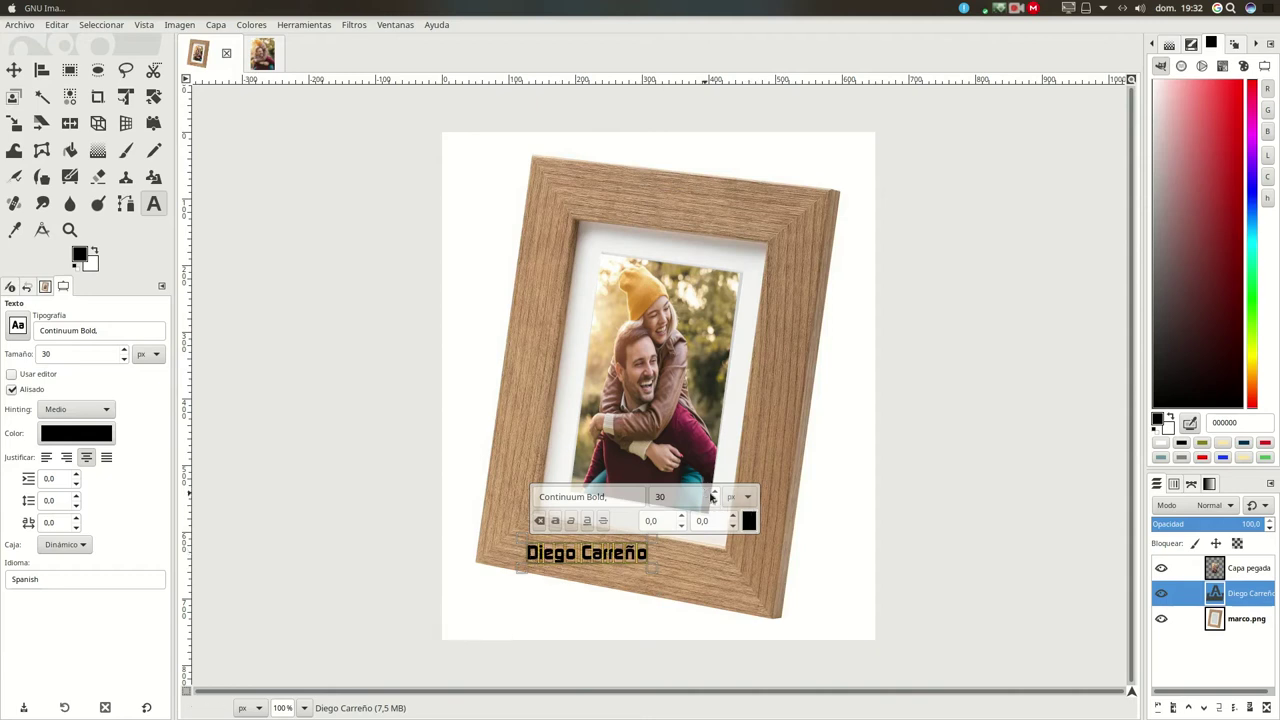
{"action": "scroll", "coordinate": [717, 497], "scroll_direction": "up", "scroll_amount": 3}
{"action": "scroll", "coordinate": [717, 497], "scroll_direction": "up", "scroll_amount": 3}
{"action": "scroll", "coordinate": [717, 497], "scroll_direction": "up", "scroll_amount": 3}
{"action": "scroll", "coordinate": [717, 497], "scroll_direction": "up", "scroll_amount": 2}
{"action": "scroll", "coordinate": [717, 497], "scroll_direction": "up", "scroll_amount": 2}
{"action": "scroll", "coordinate": [717, 497], "scroll_direction": "up", "scroll_amount": 2}
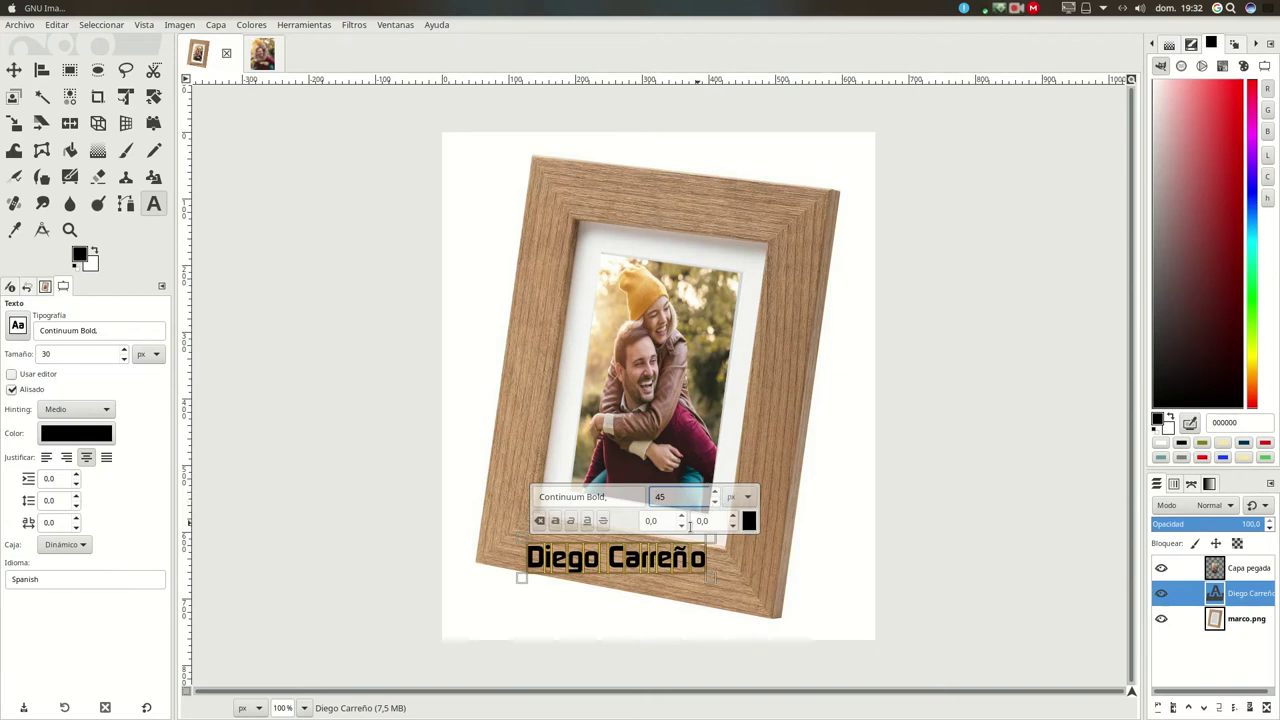
{"action": "scroll", "coordinate": [715, 495], "scroll_direction": "up", "scroll_amount": 1}
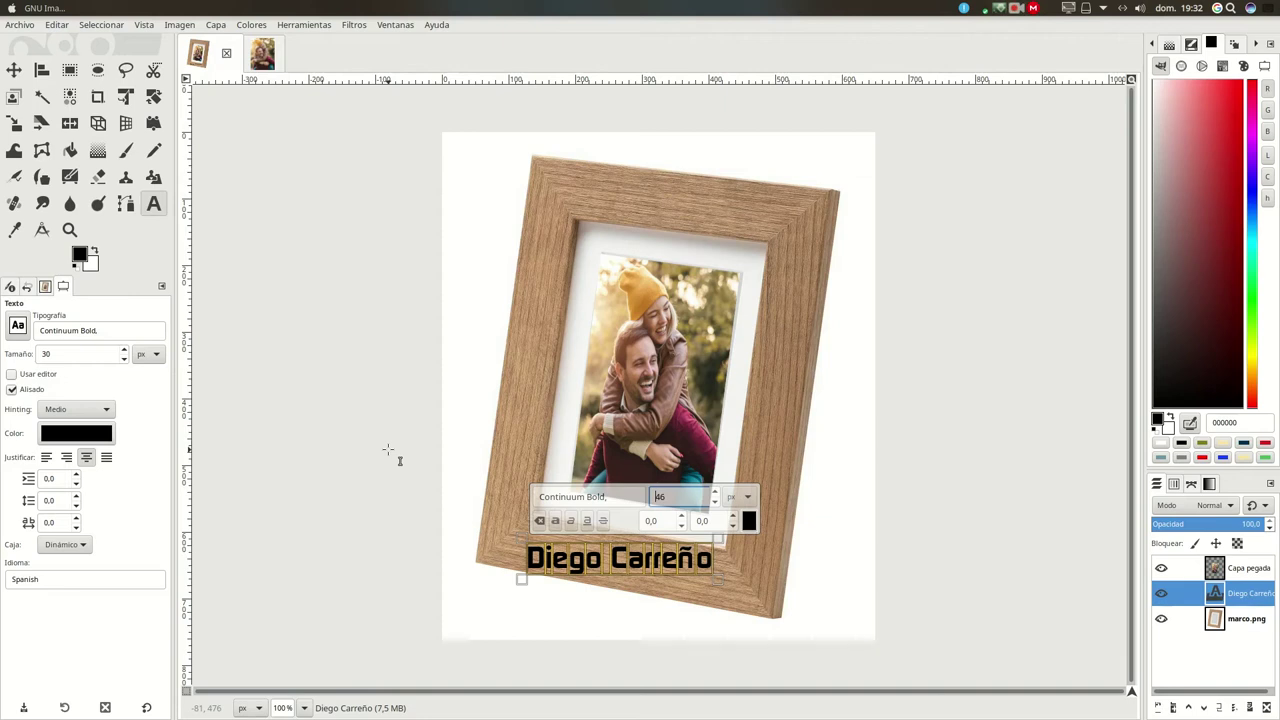
Rotate the name text layer about 8.9° to follow the frame's slanted bottom edge.
{"action": "left_click", "coordinate": [153, 96]}
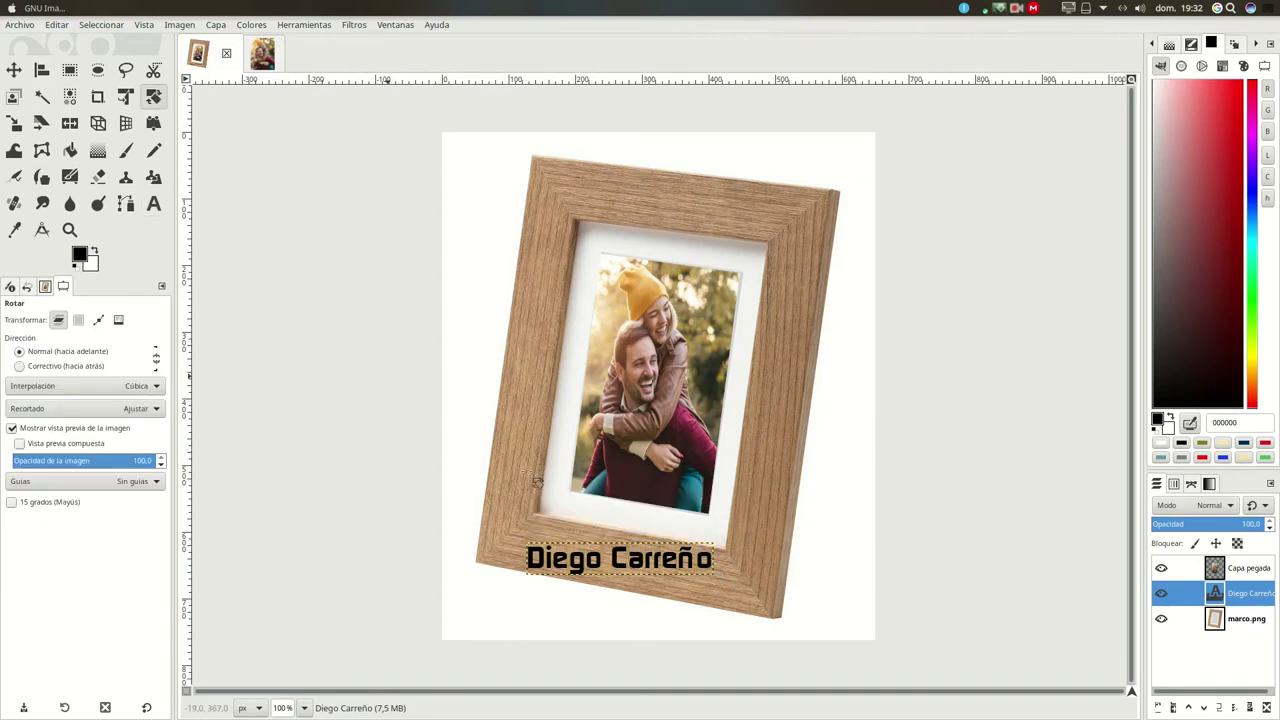
{"action": "left_click", "coordinate": [630, 576]}
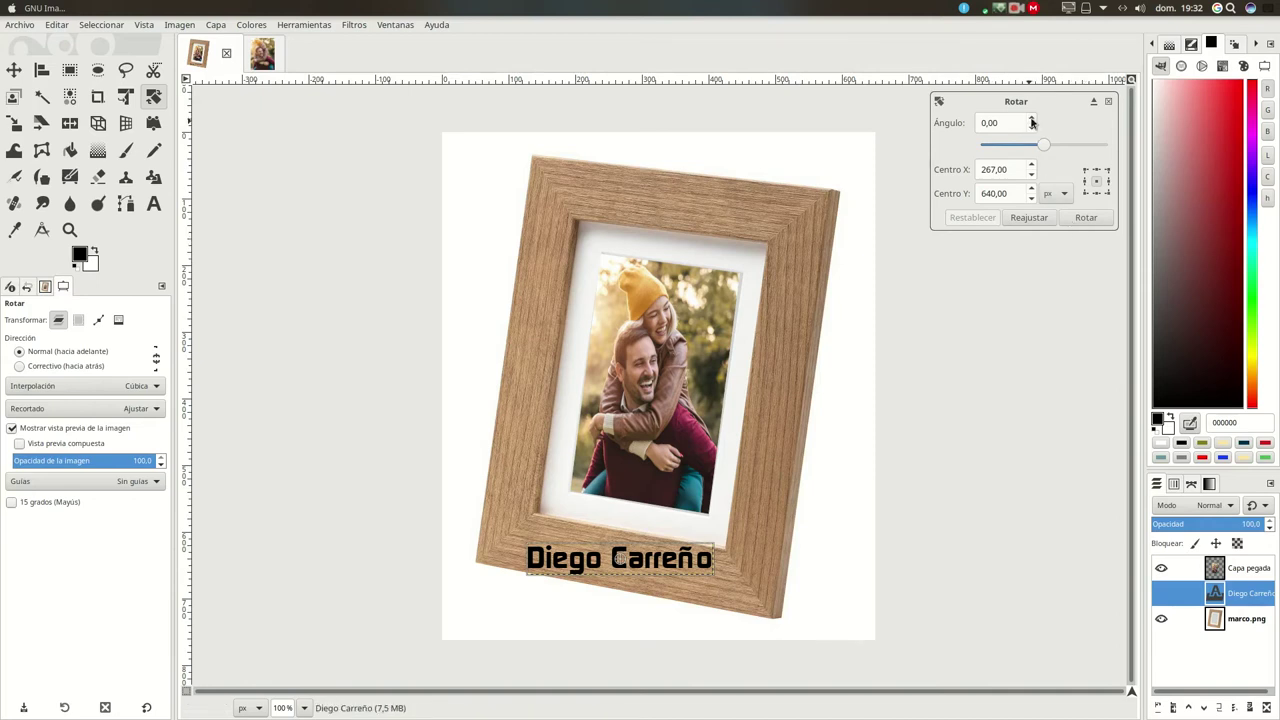
{"action": "left_click_drag", "start_coordinate": [1032, 120], "coordinate": [1034, 134]}
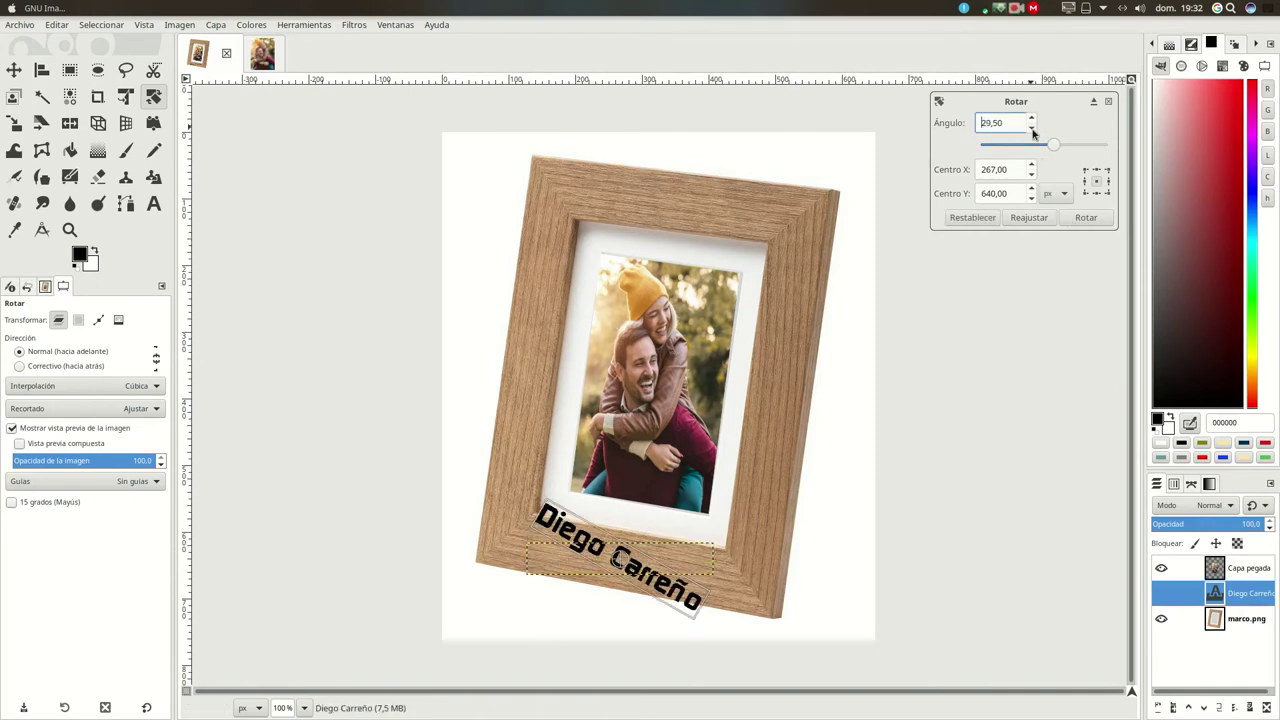
{"action": "left_click", "coordinate": [1032, 130]}
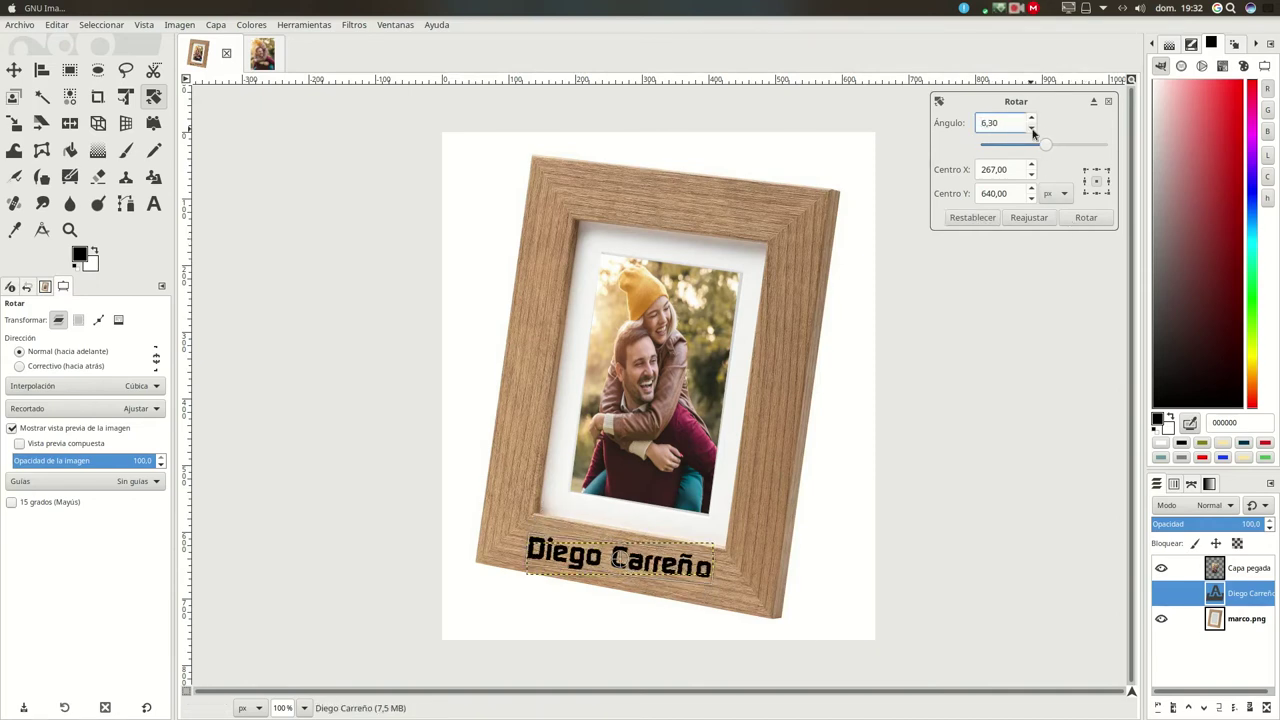
{"action": "left_click", "coordinate": [1032, 121]}
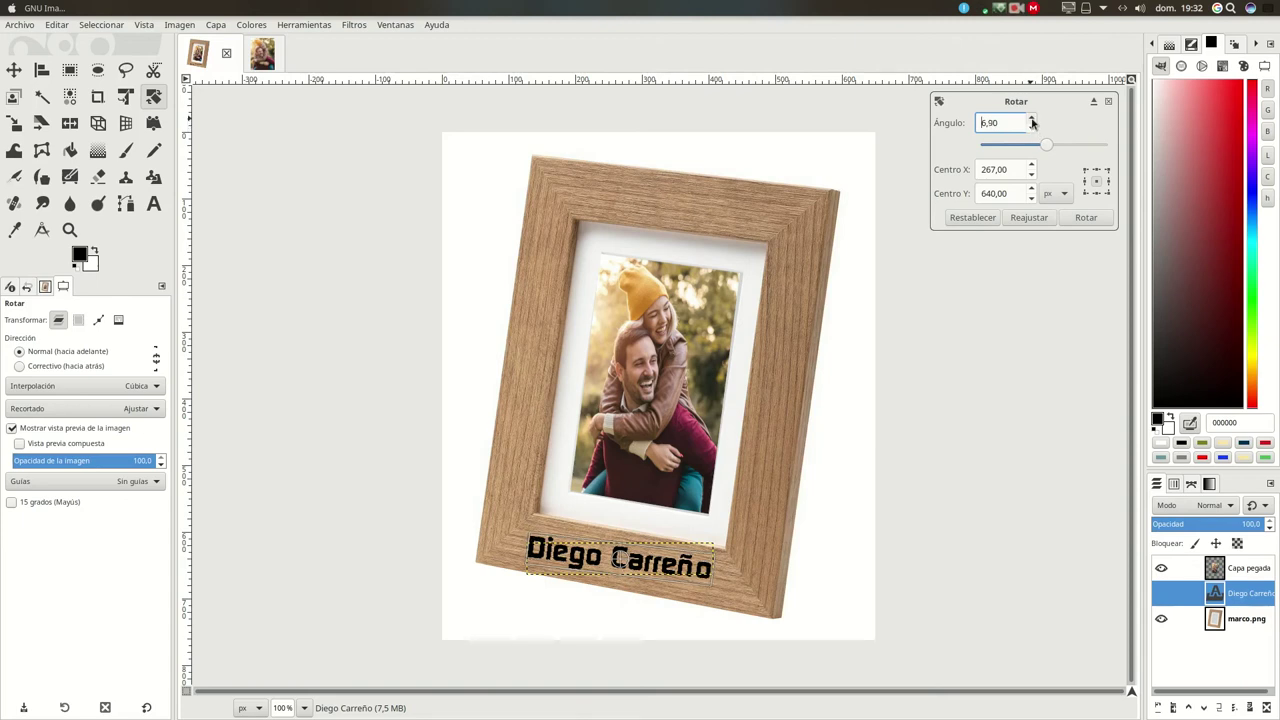
{"action": "left_click", "coordinate": [1032, 121]}
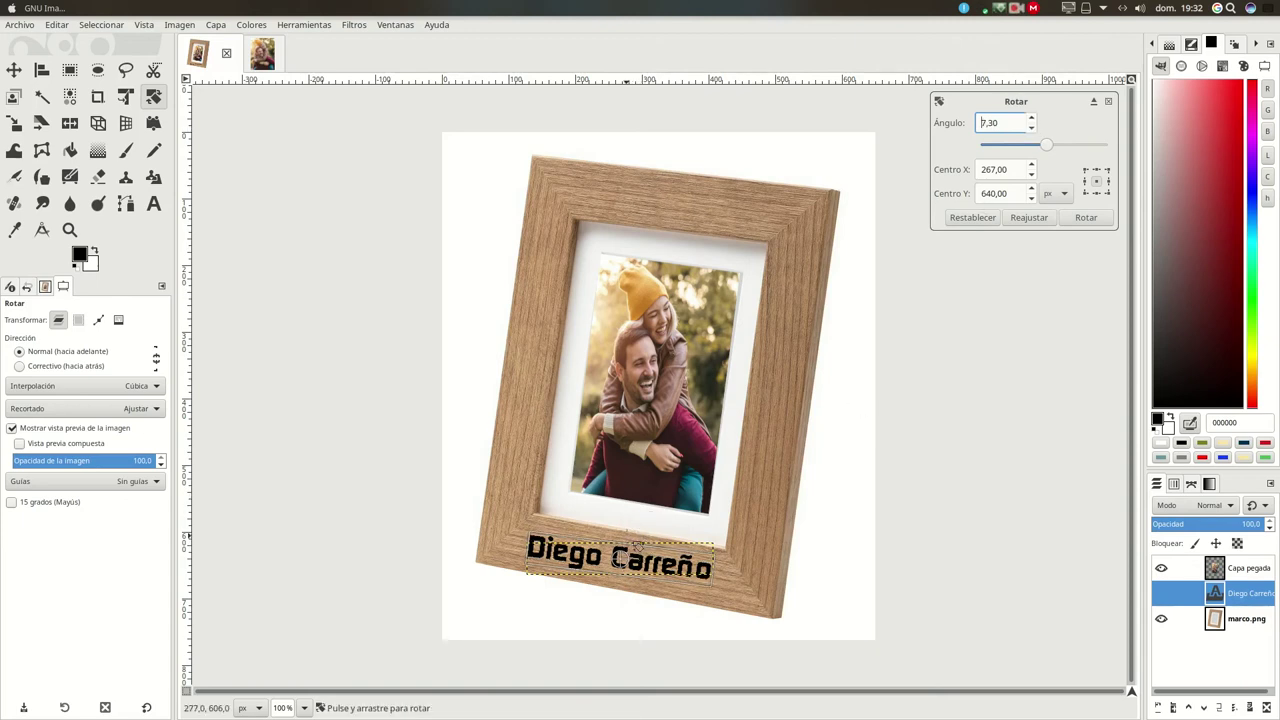
{"action": "left_click", "coordinate": [1033, 119]}
{"action": "left_click", "coordinate": [1033, 119]}
{"action": "left_click", "coordinate": [1033, 119]}
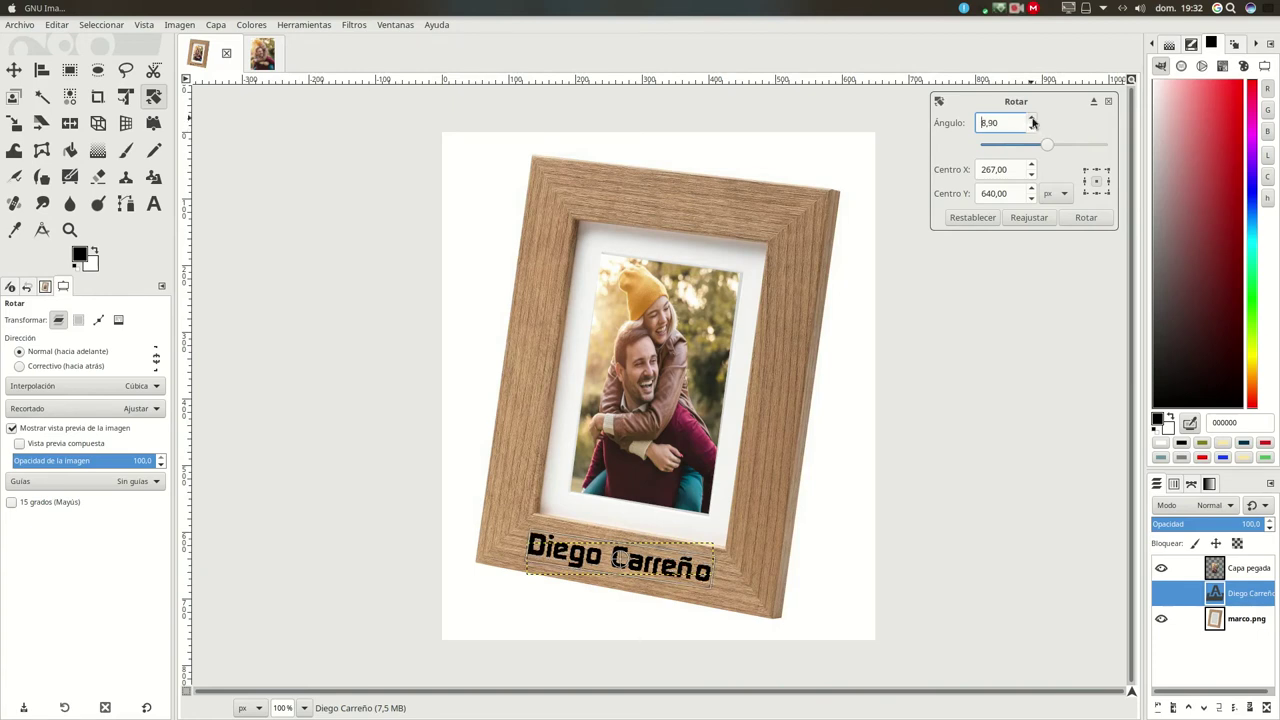
{"action": "left_click", "coordinate": [1078, 217]}
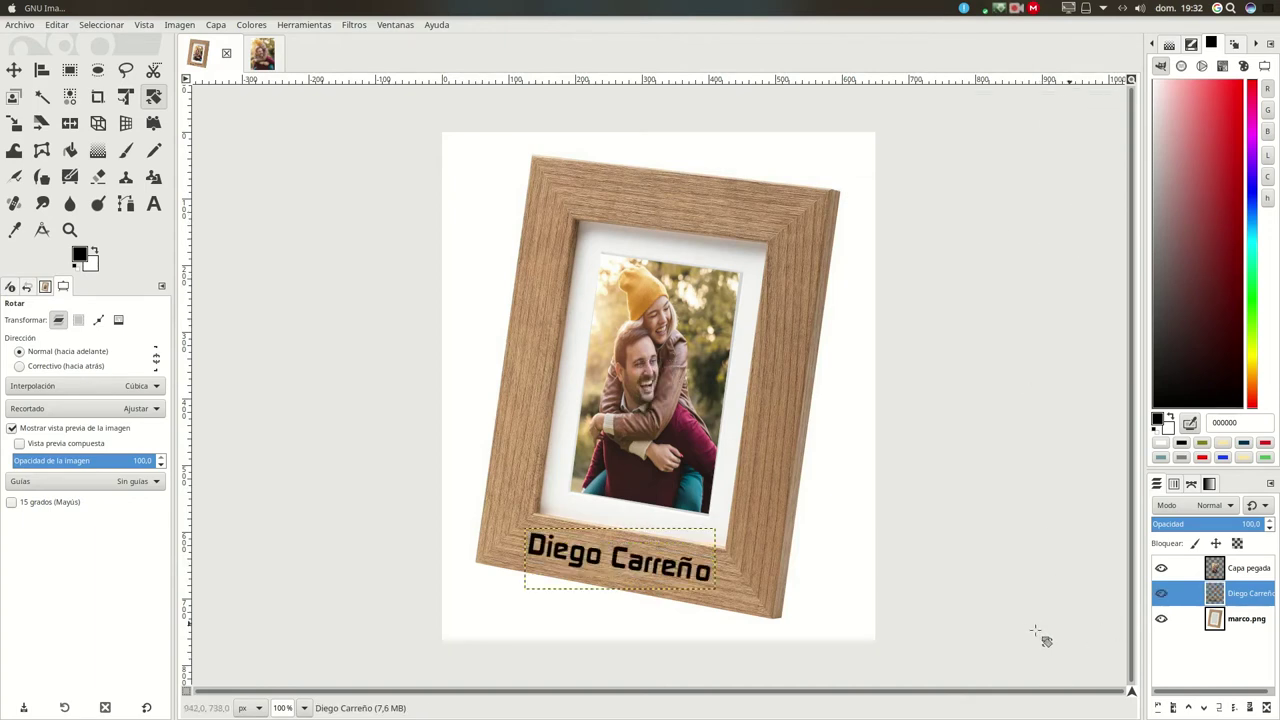
Select the marco.png layer and cancel an accidental rotation of the frame.
{"action": "left_click", "coordinate": [1229, 626]}
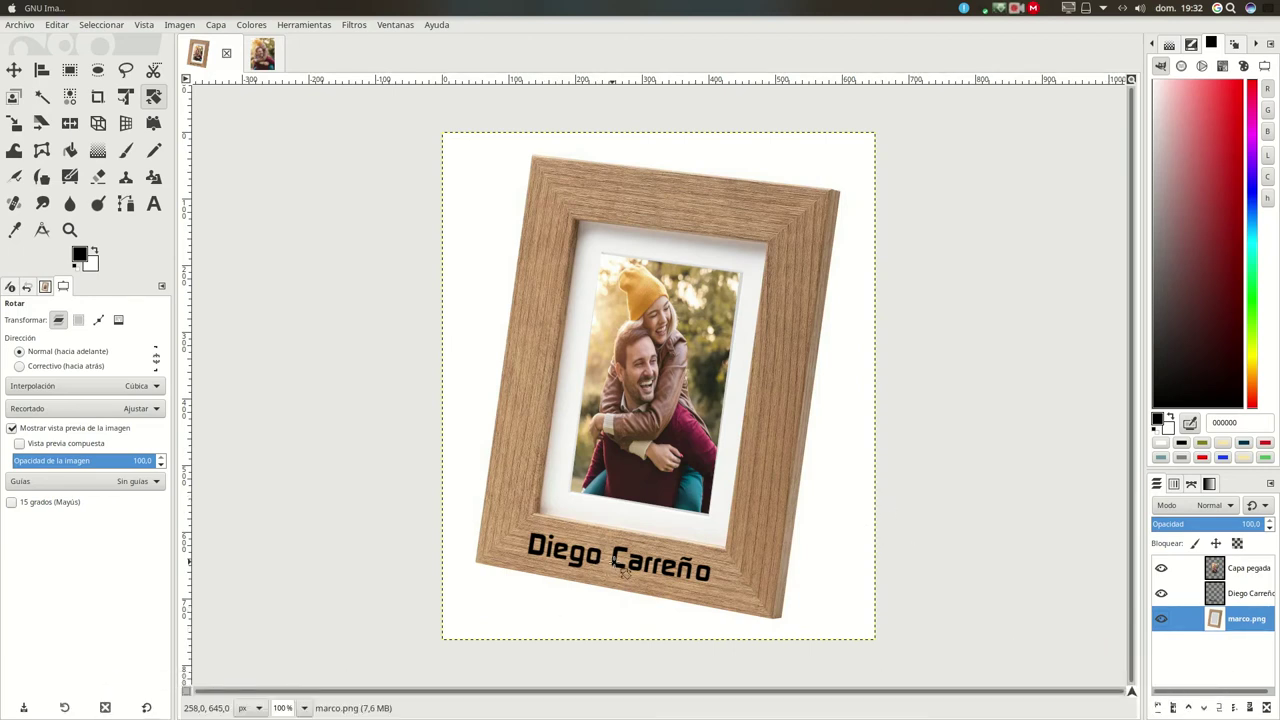
{"action": "left_click", "coordinate": [672, 574]}
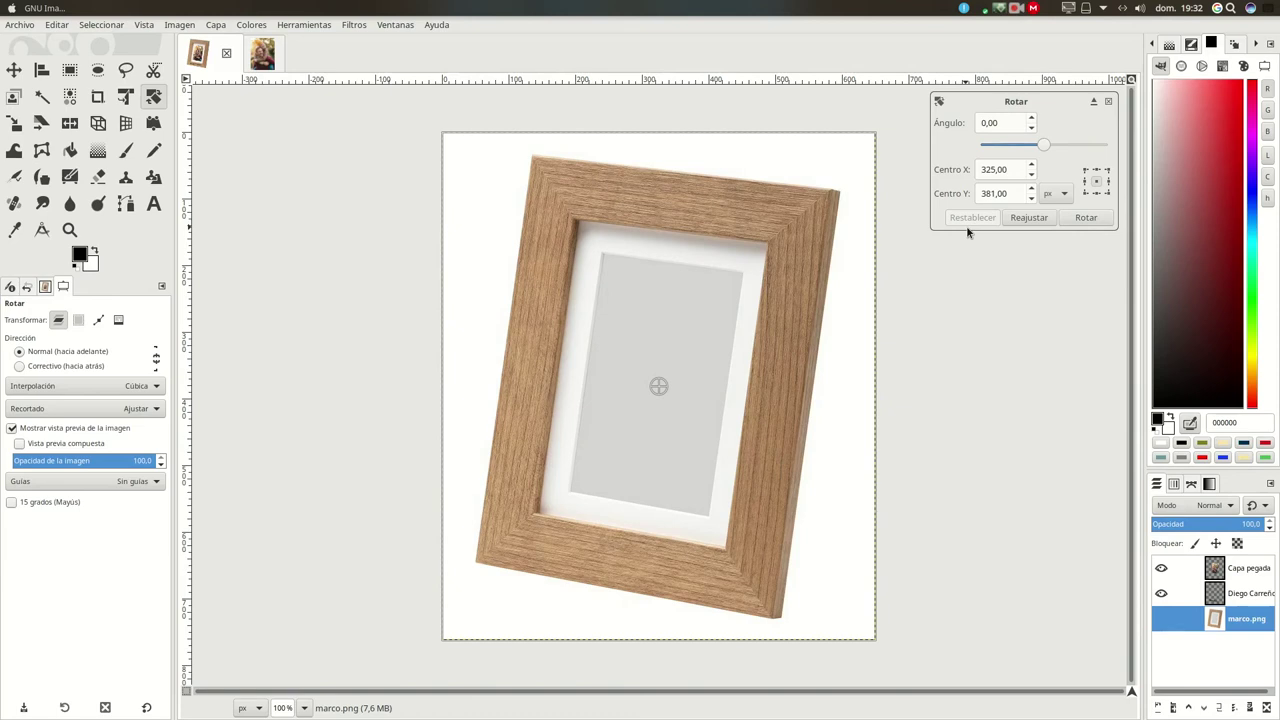
{"action": "key", "text": "Escape"}
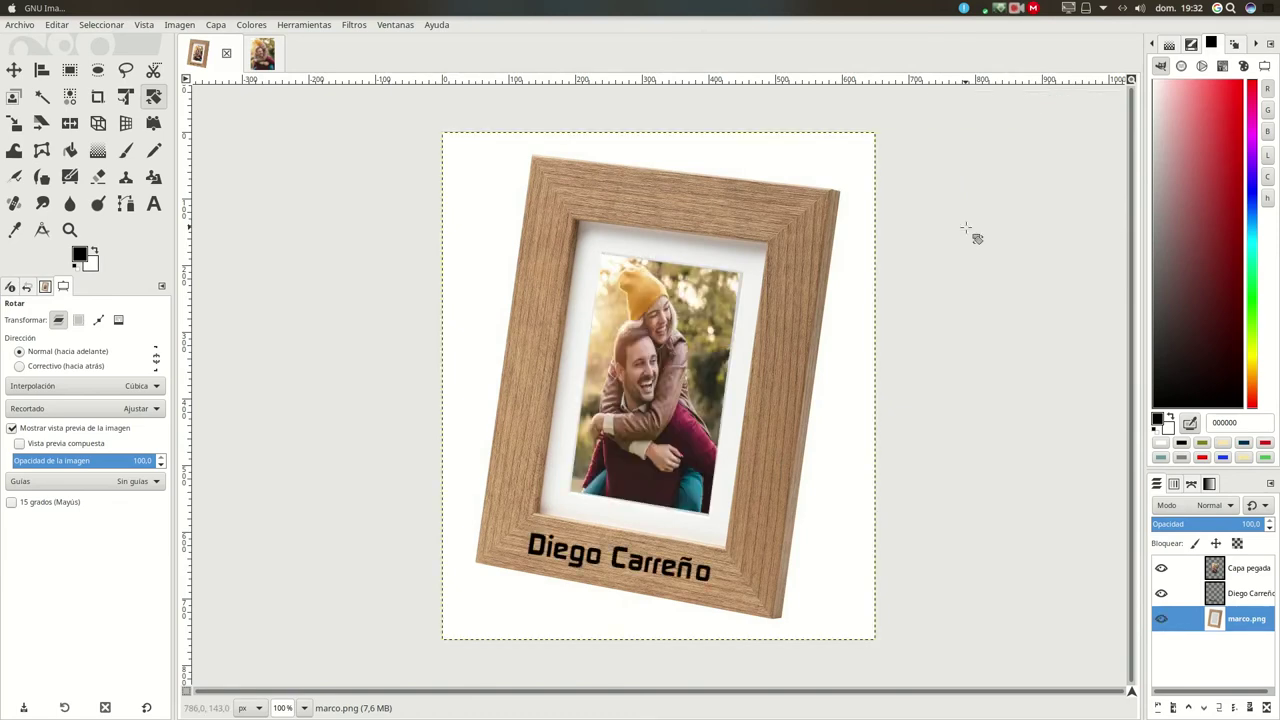
Rotate the name text about 1° more, then reselect the marco.png layer.
{"action": "left_click", "coordinate": [1238, 596]}
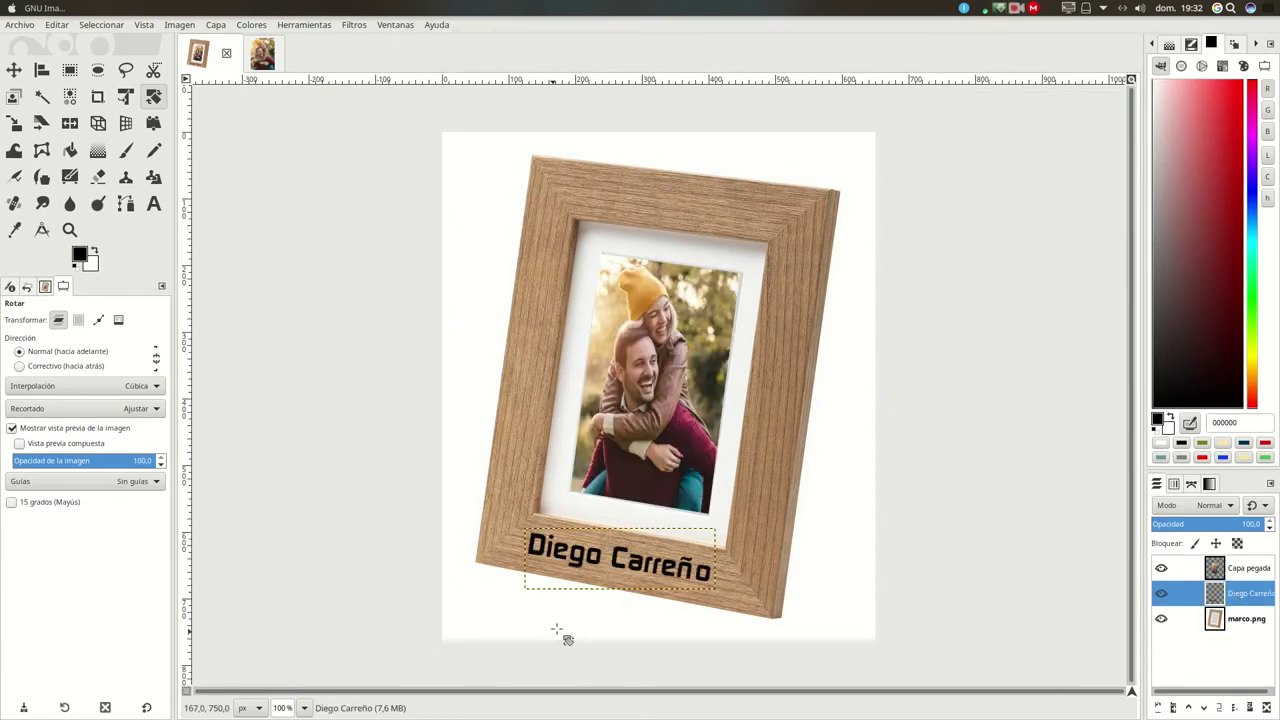
{"action": "left_click", "coordinate": [622, 570]}
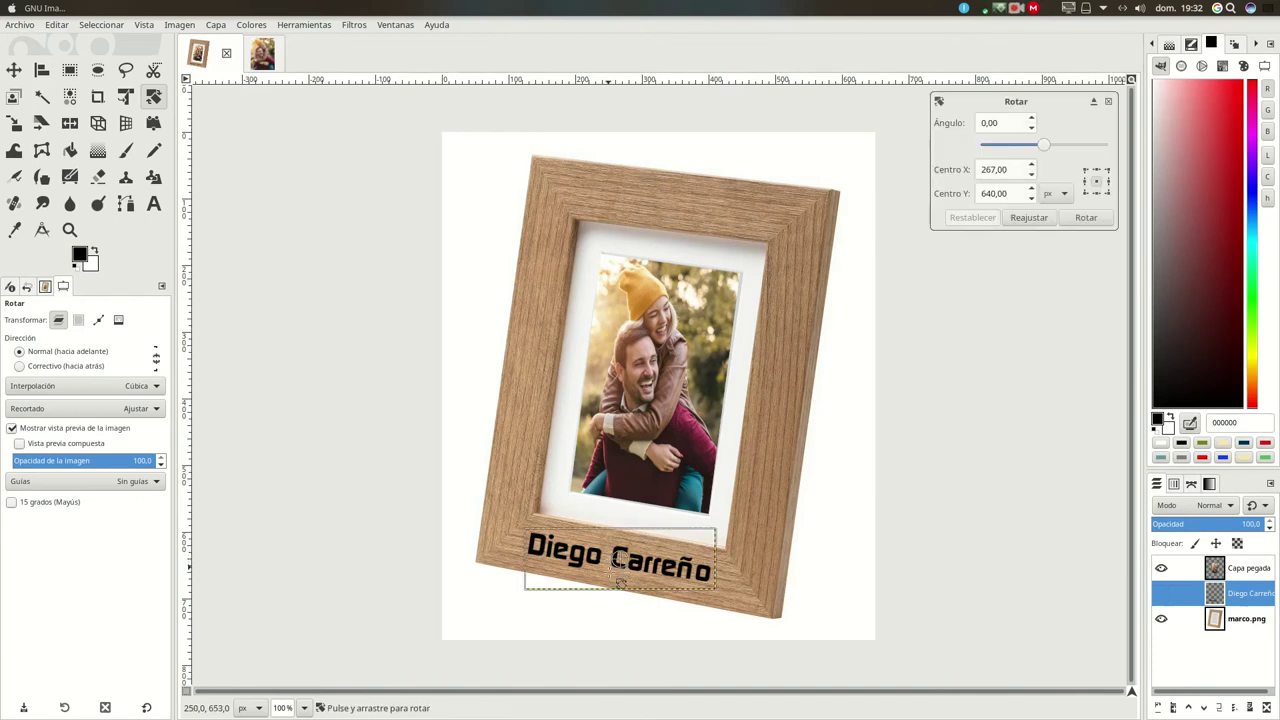
{"action": "left_click", "coordinate": [1032, 119]}
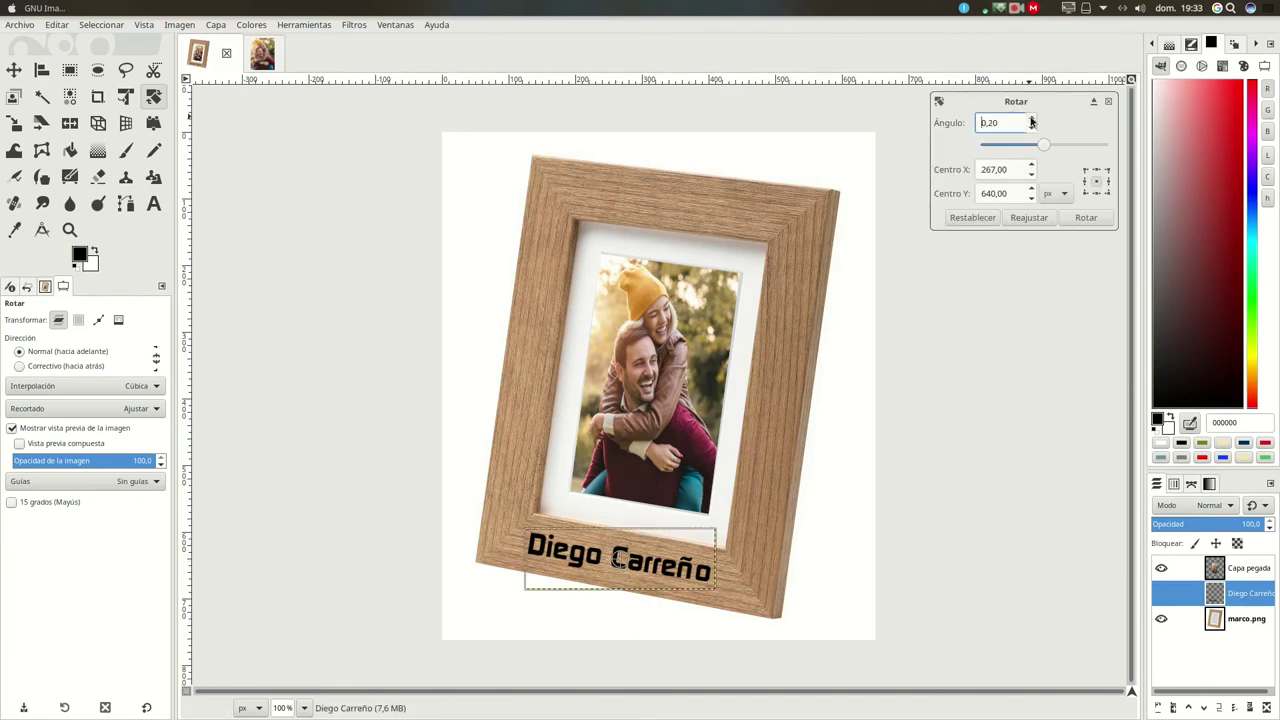
{"action": "left_click", "coordinate": [1032, 120]}
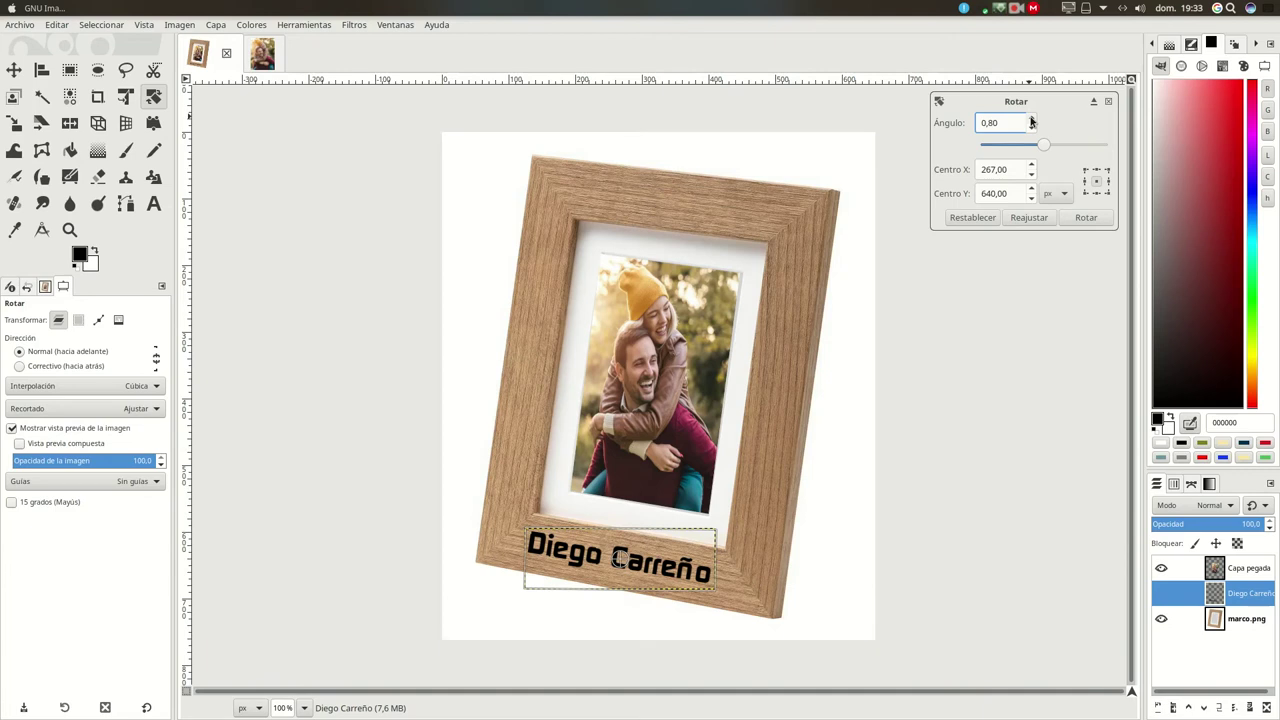
{"action": "left_click", "coordinate": [1032, 121]}
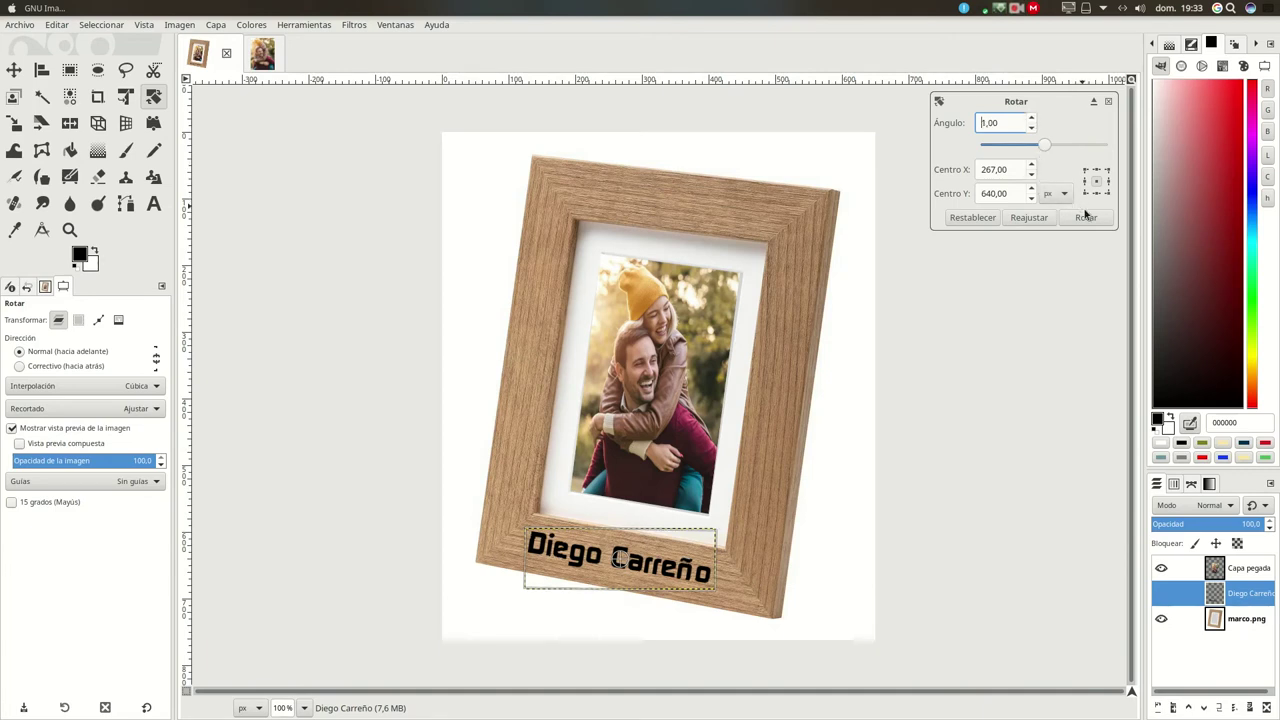
{"action": "left_click", "coordinate": [1084, 217]}
{"action": "left_click", "coordinate": [1190, 620]}
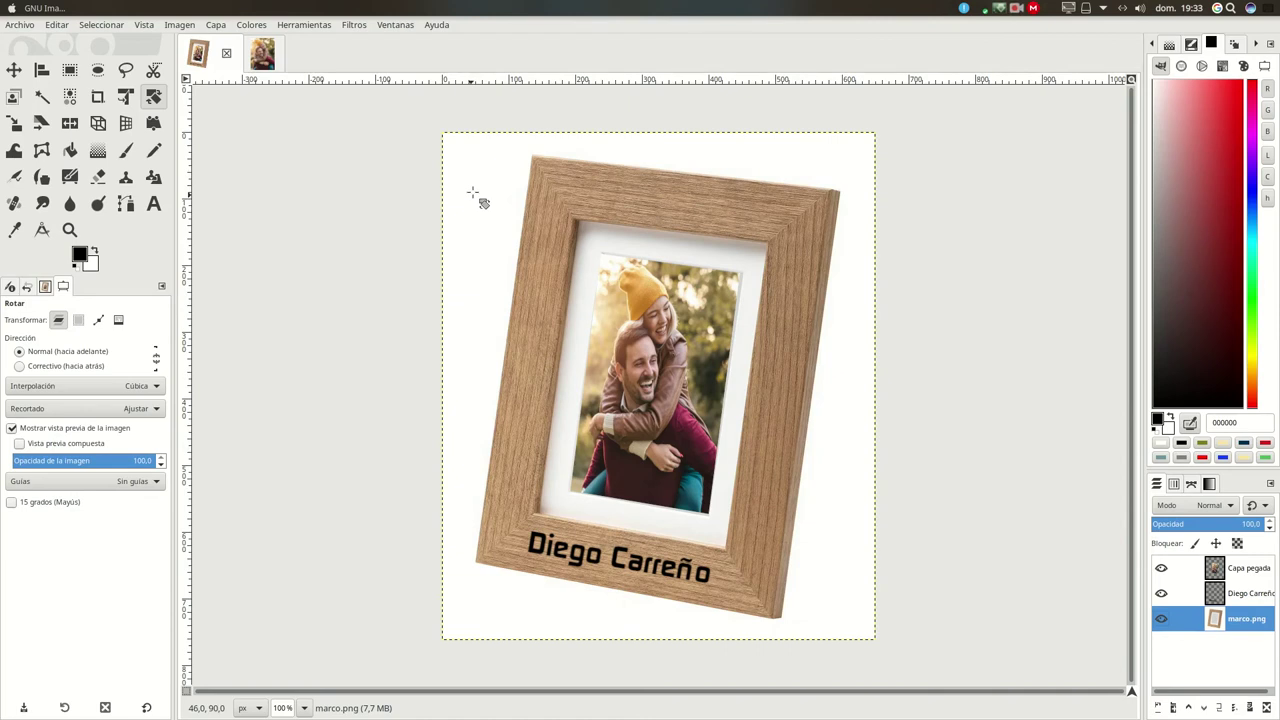
Bucket-fill the marco.png layer with the blue Rain pattern.
{"action": "left_click", "coordinate": [69, 150]}
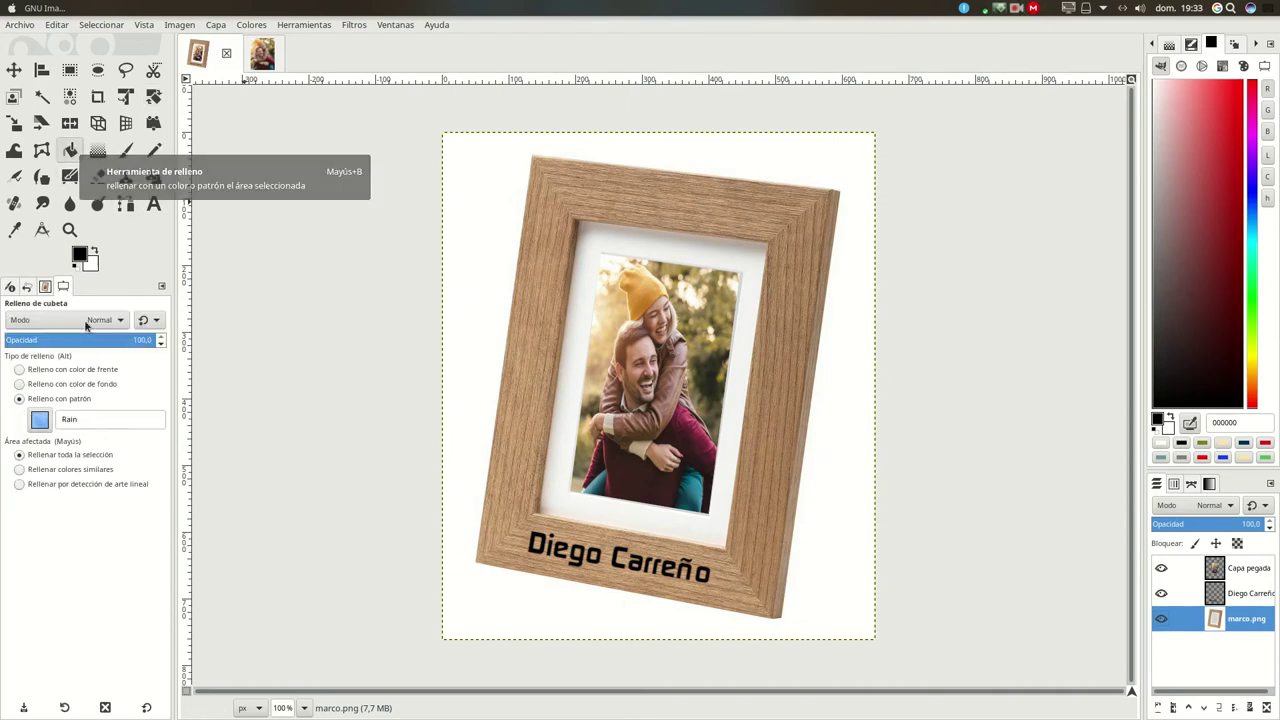
{"action": "left_click", "coordinate": [39, 420]}
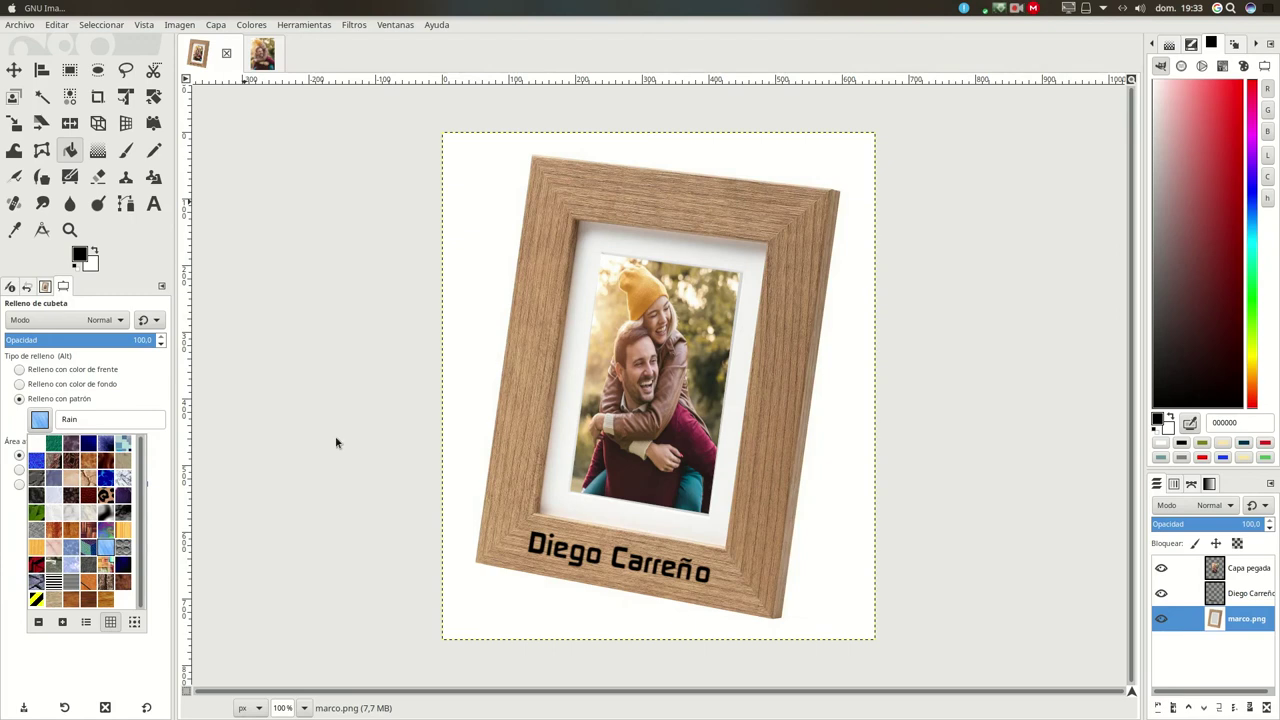
{"action": "left_click", "coordinate": [487, 286]}
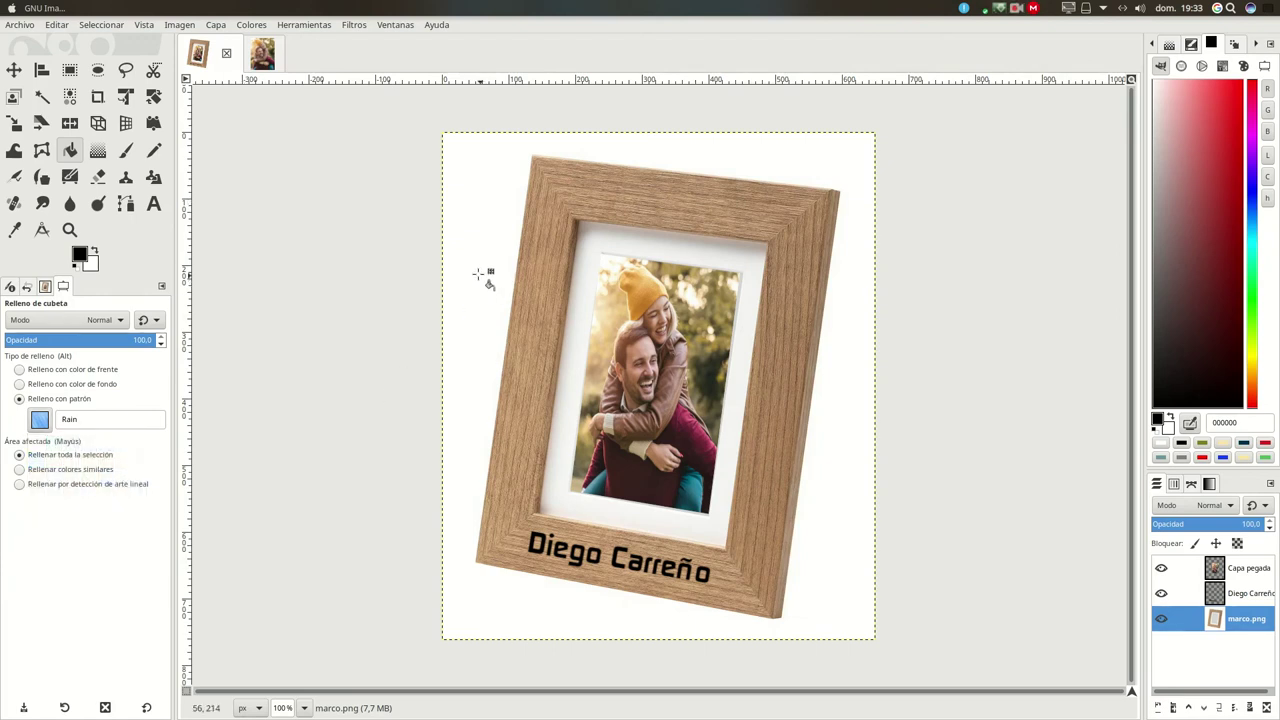
{"action": "left_click", "coordinate": [480, 284]}
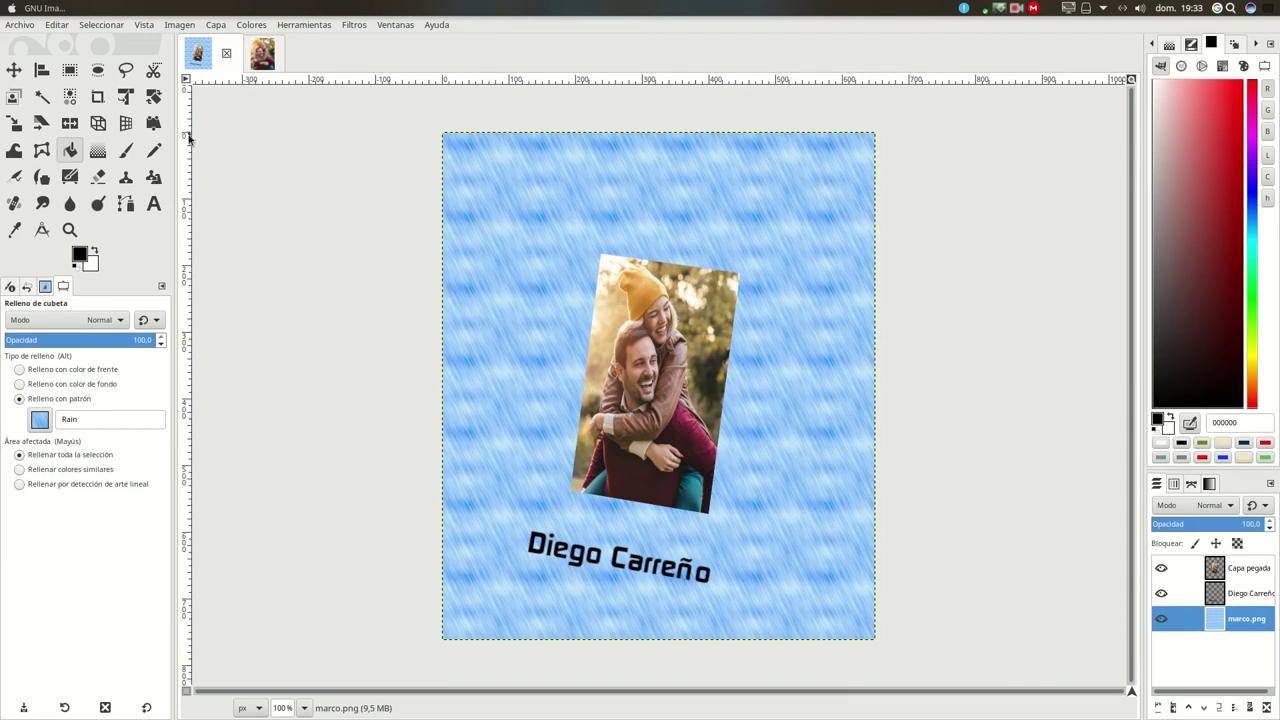
Undo the full-layer fill and Rain-fill only the white background using similar-colour fill.
{"action": "left_click", "coordinate": [56, 24]}
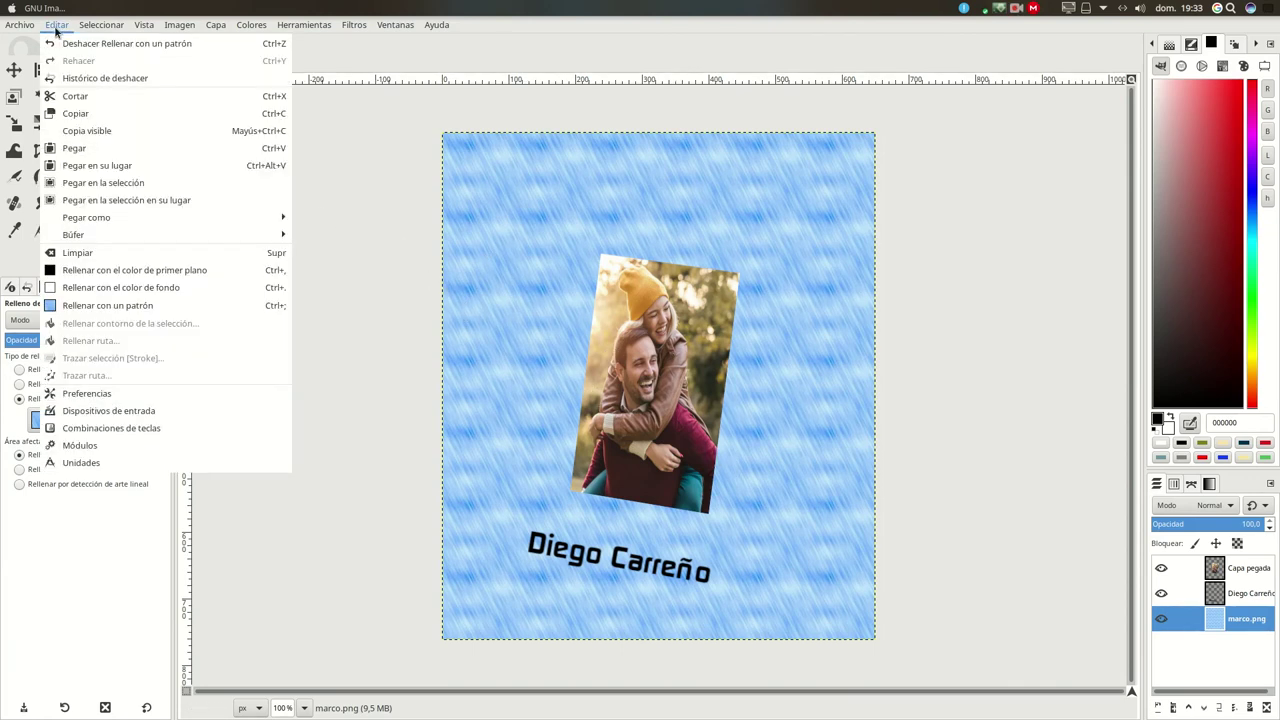
{"action": "left_click", "coordinate": [62, 44]}
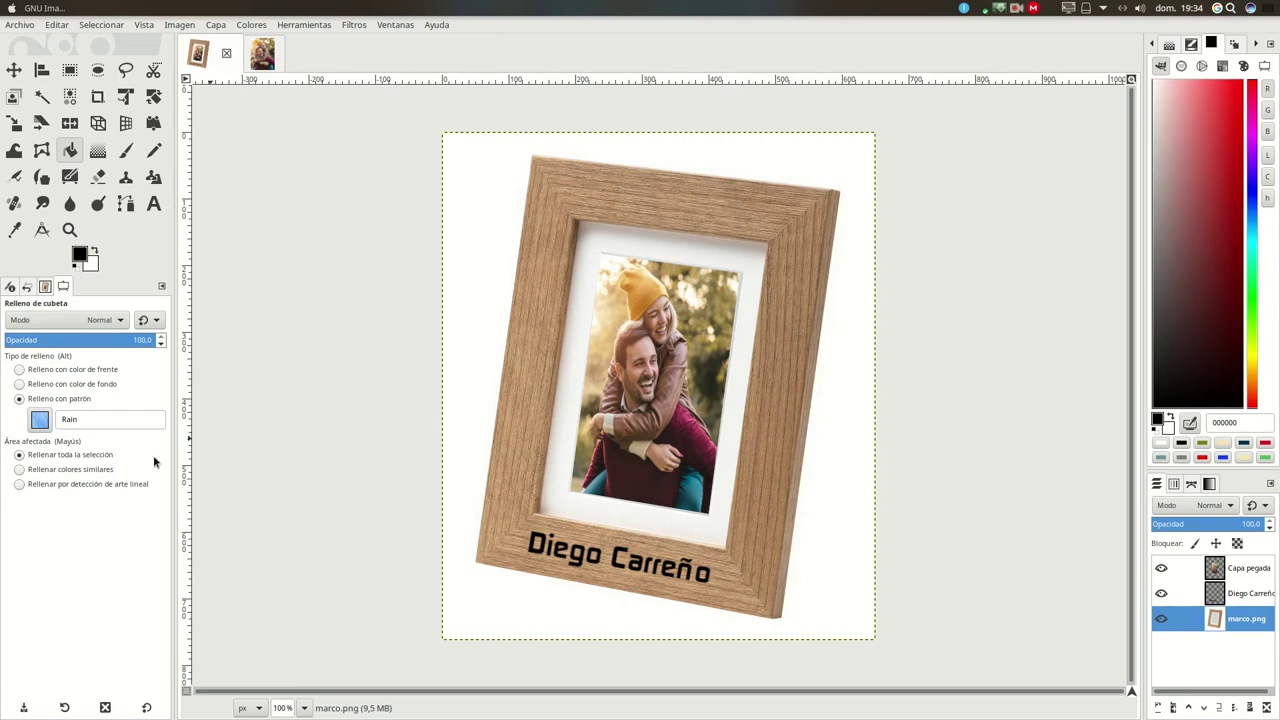
{"action": "left_click", "coordinate": [40, 469]}
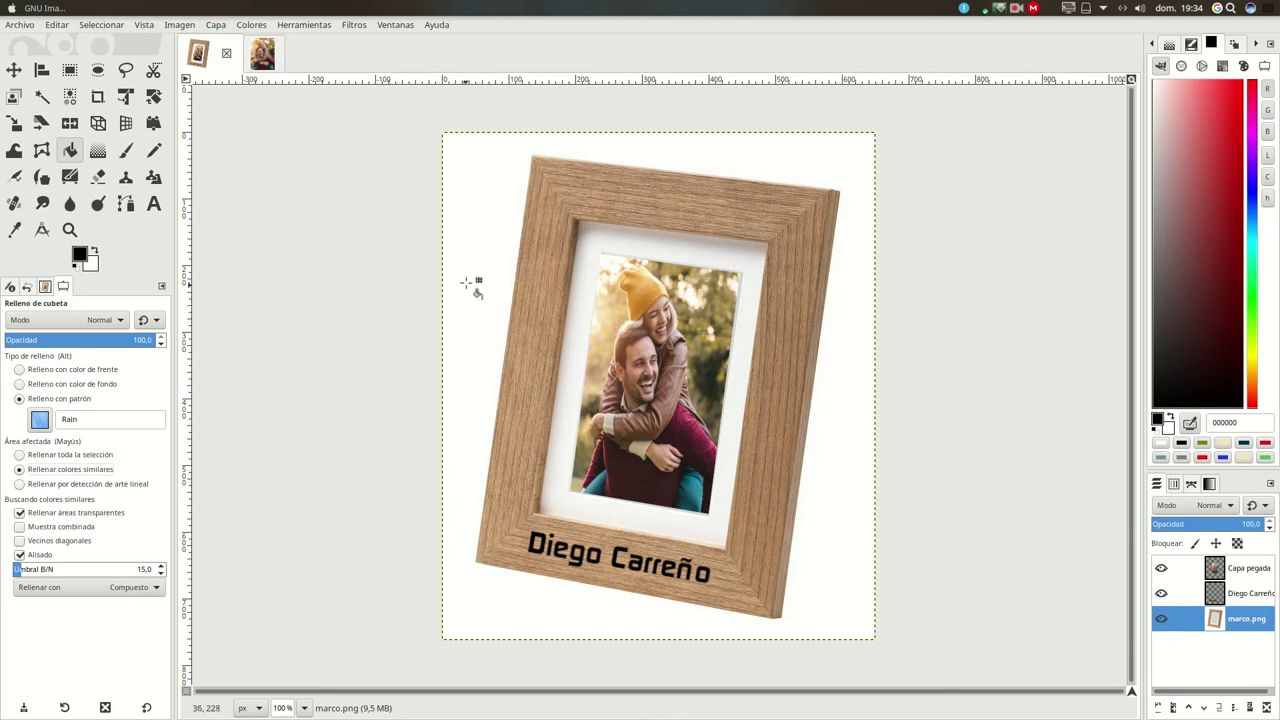
{"action": "left_click", "coordinate": [464, 280]}
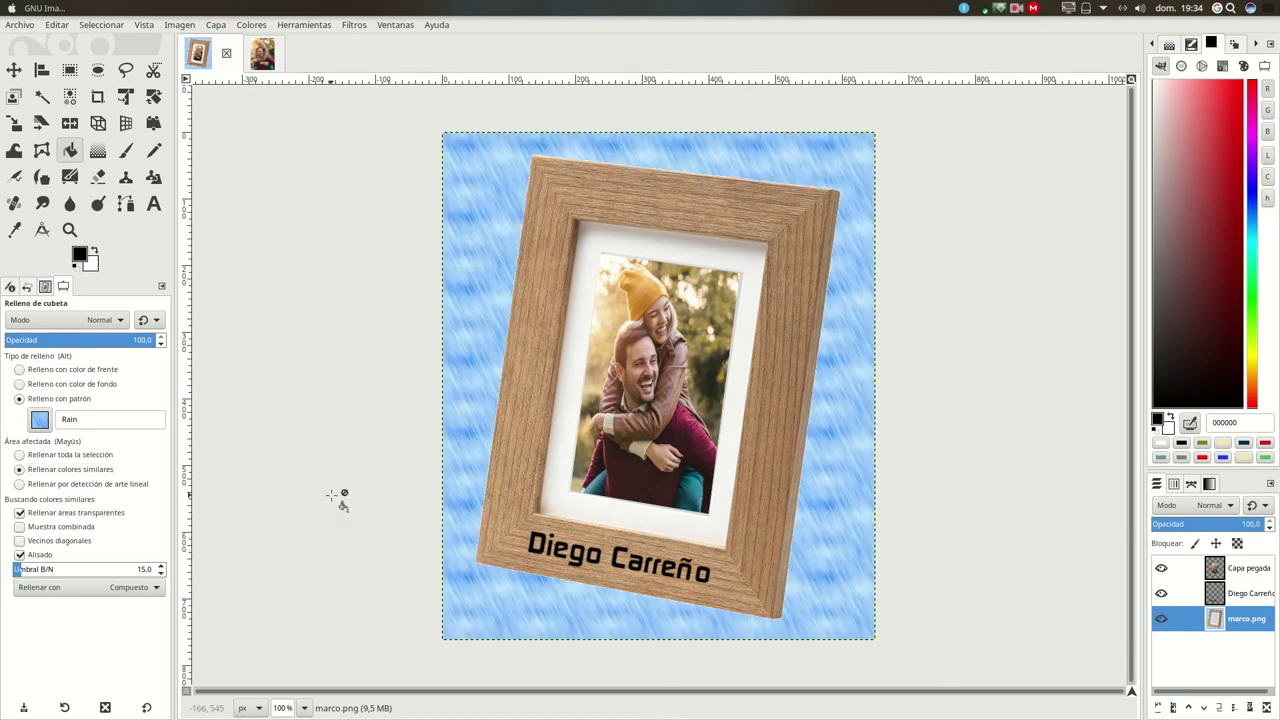